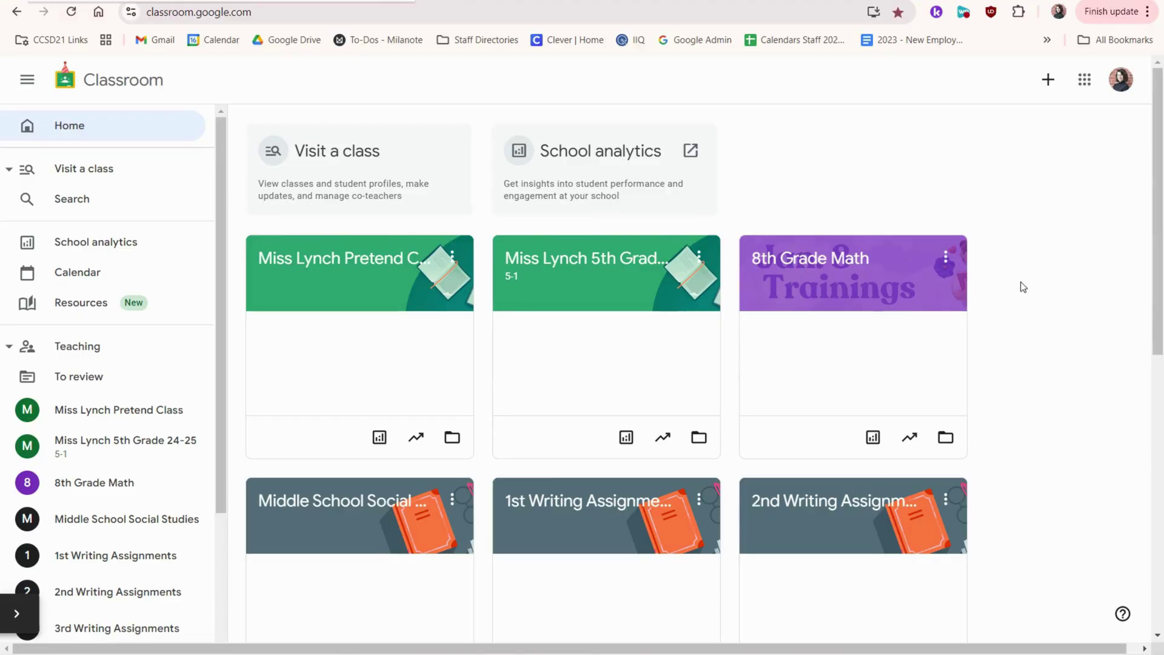
# - Create a new class named 'Miss Lynch 2nd Grade'
pyautogui.click(1058, 94)
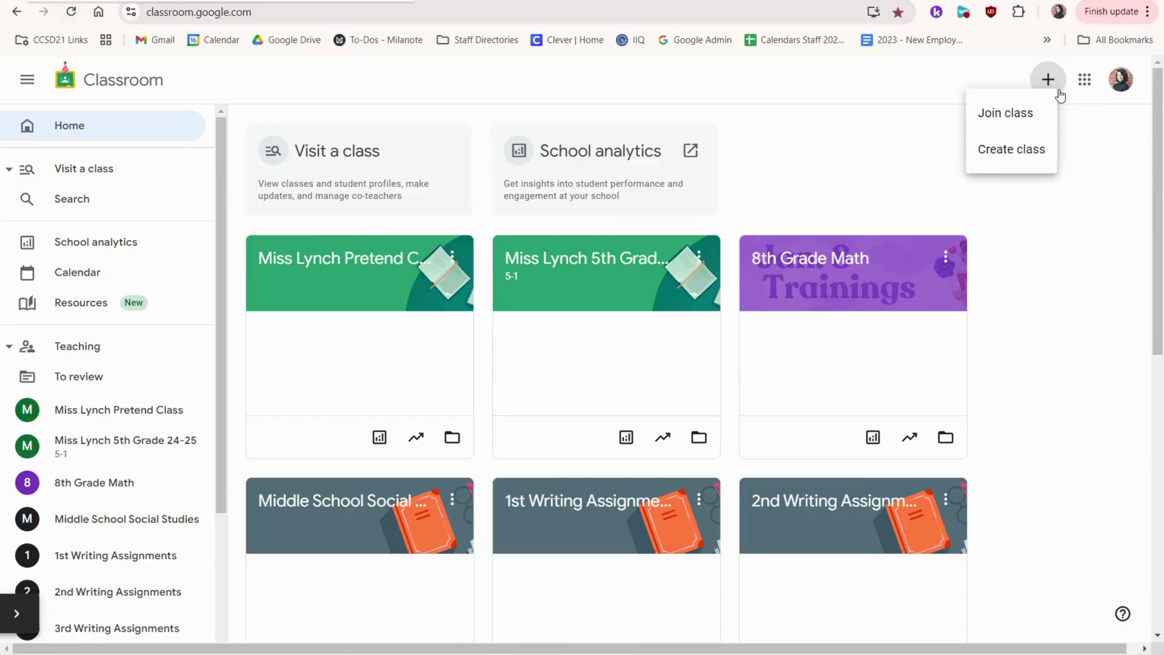
pyautogui.click(1038, 157)
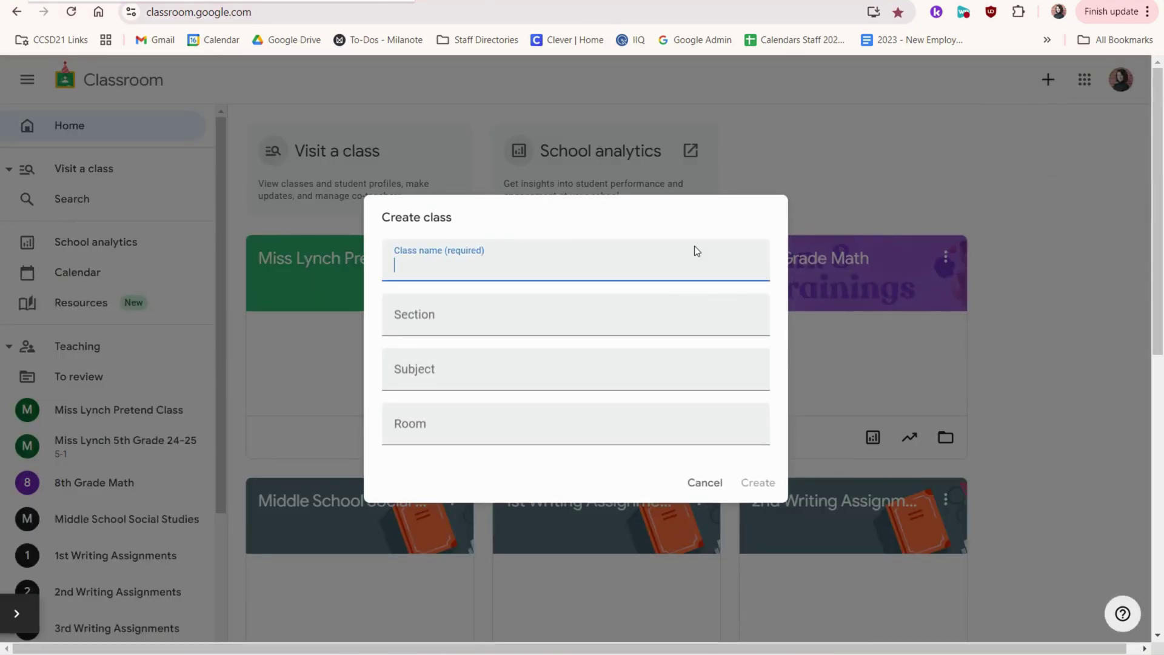
pyautogui.write('Miss Lynch 2nd Grade')
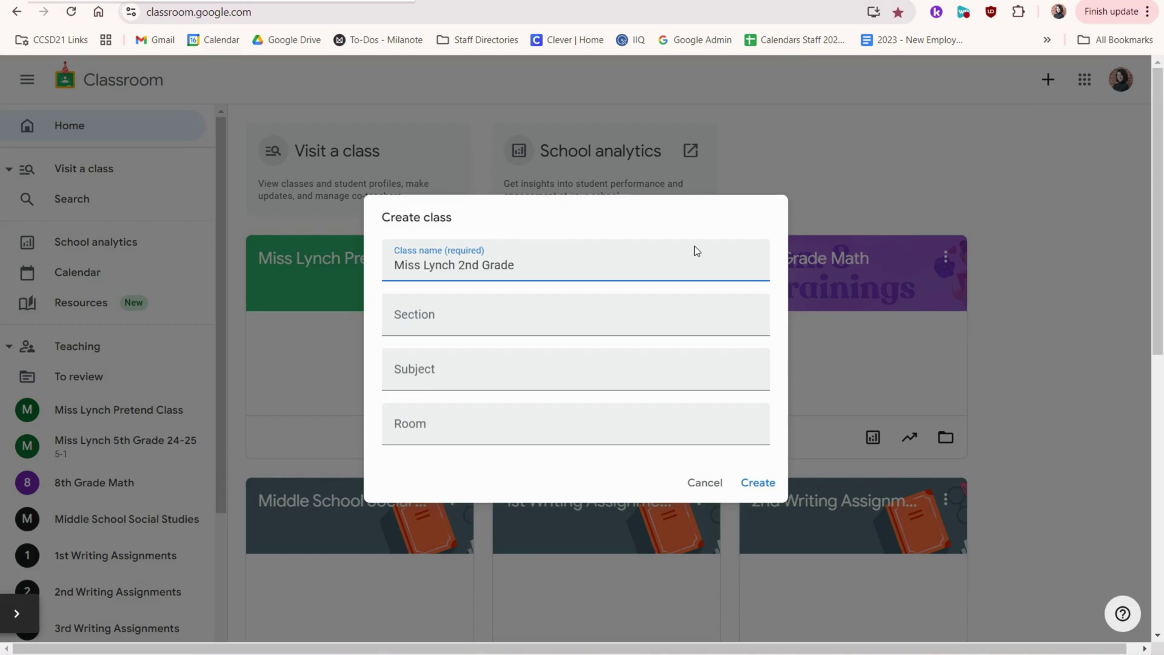
pyautogui.click(758, 483)
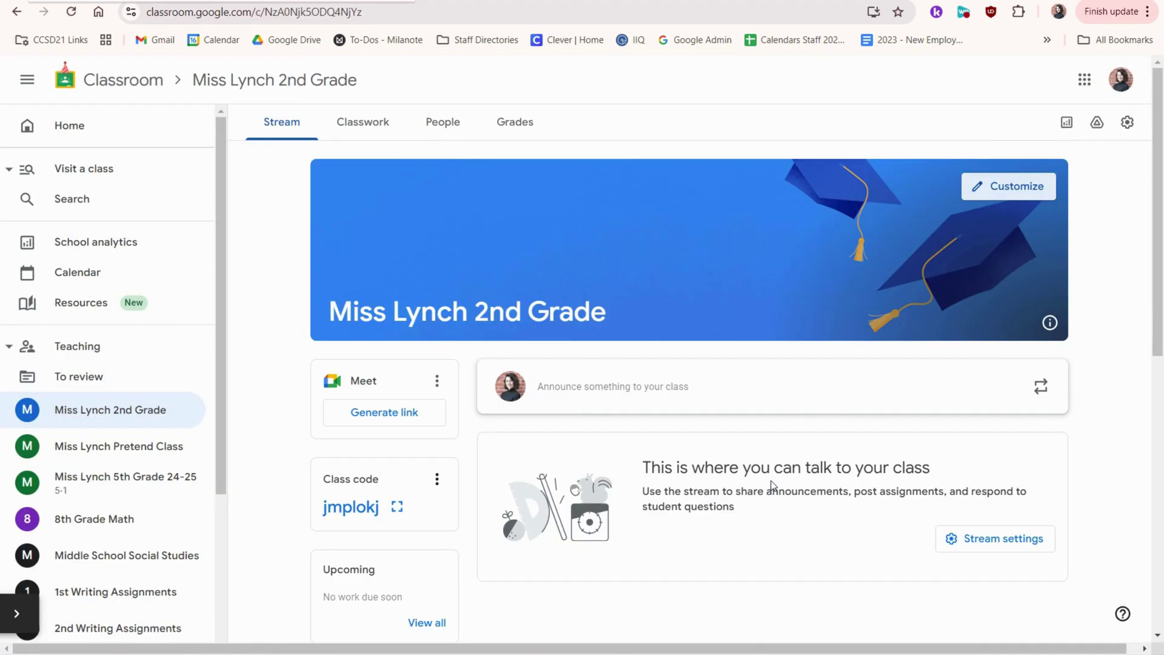
# - Give the class stream the purple notebook-and-laptop header theme and save it
pyautogui.click(1007, 189)
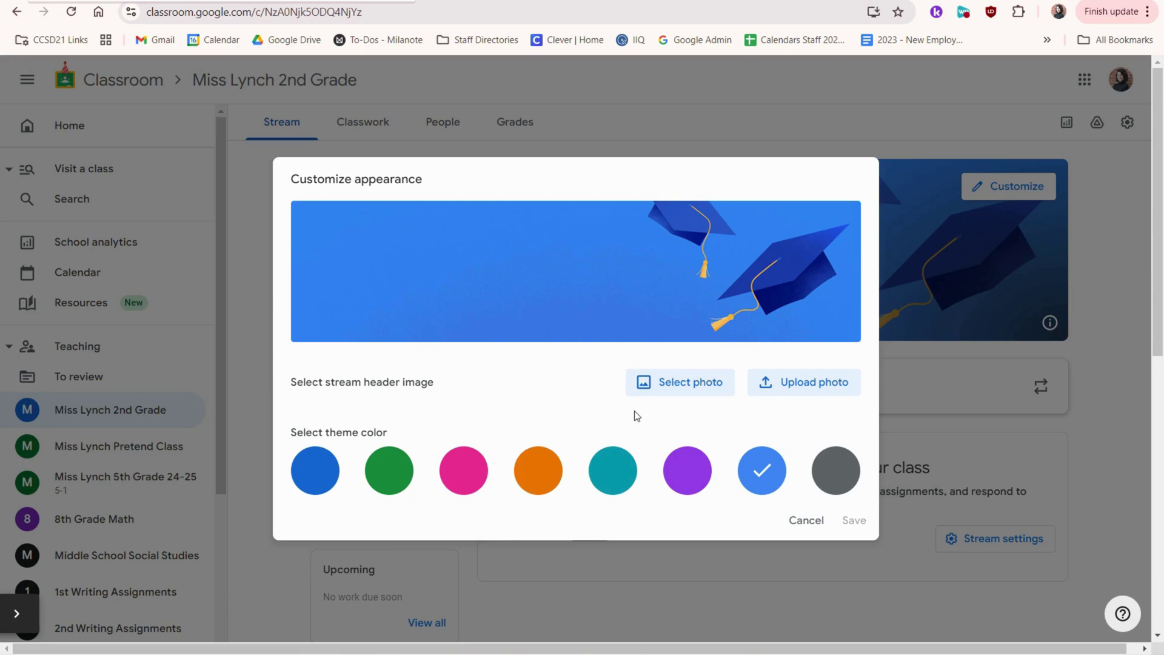
pyautogui.click(698, 382)
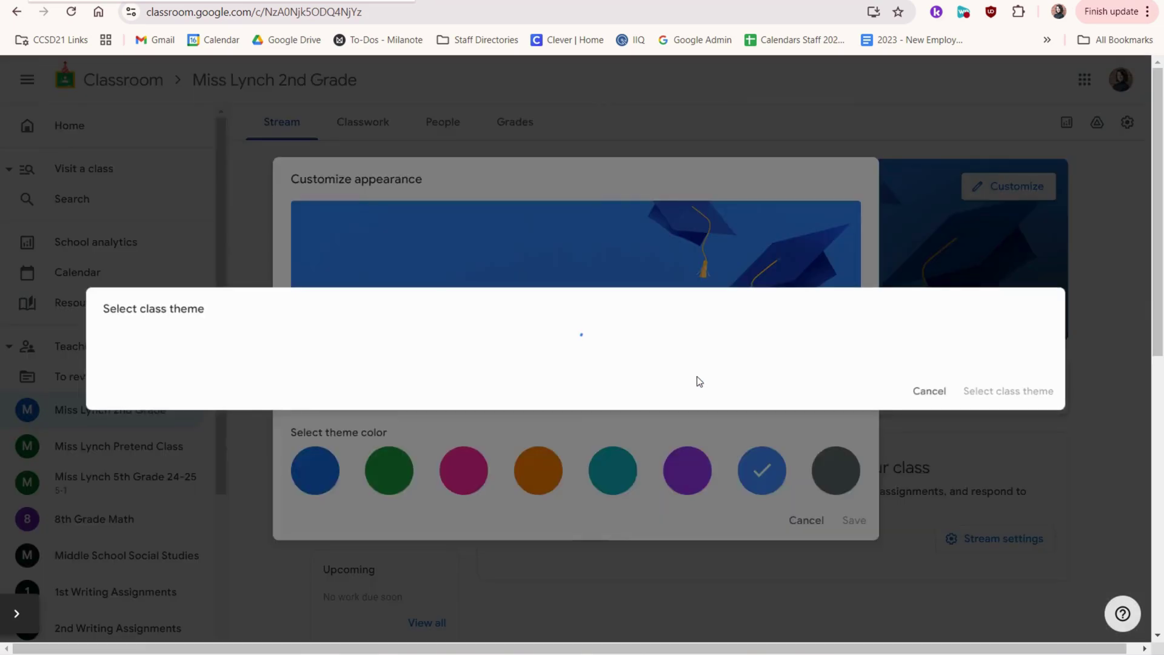
pyautogui.click(701, 318)
pyautogui.click(1038, 573)
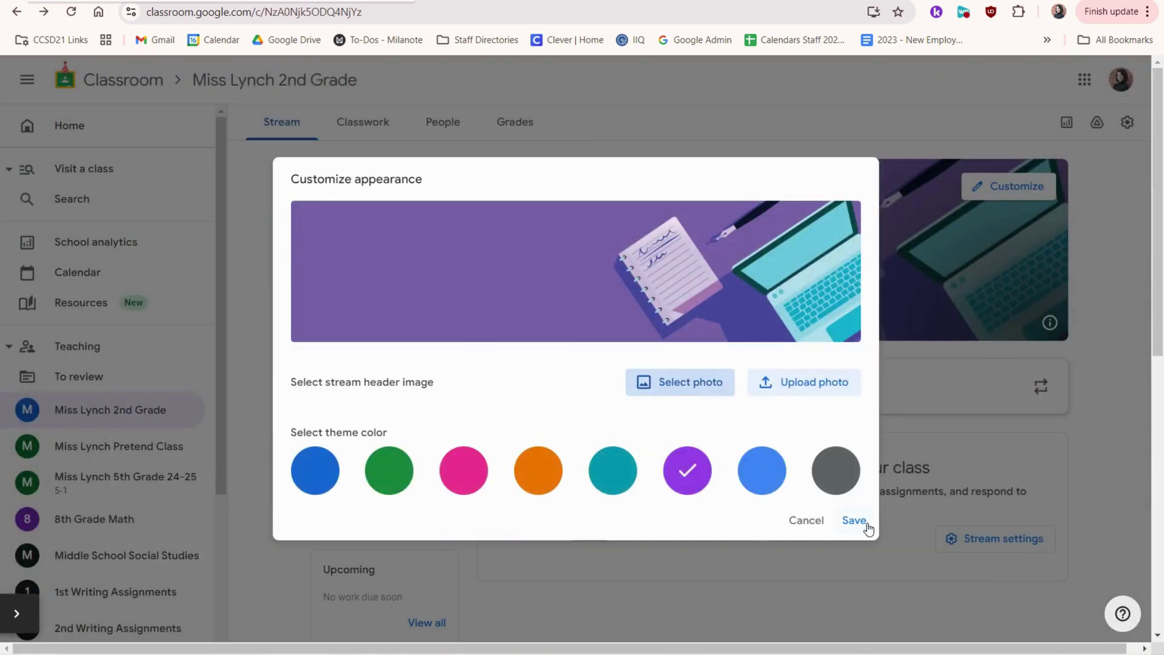
pyautogui.click(866, 525)
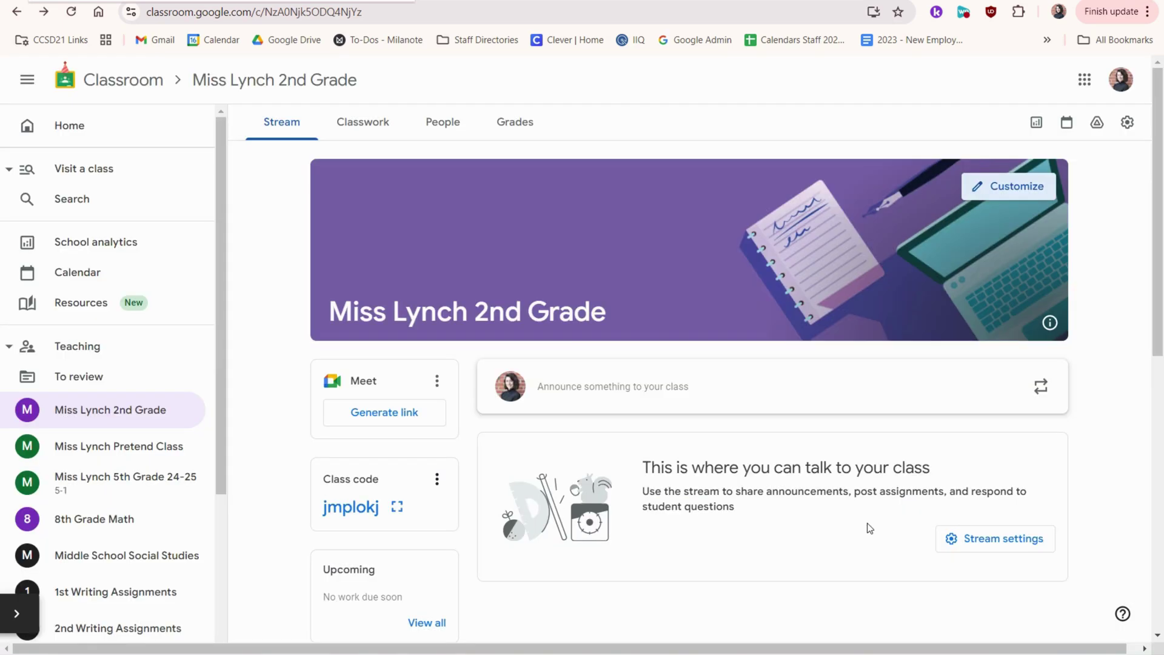
# - From the People page, paste in a co-teacher's address and send the teacher invitation
pyautogui.click(466, 132)
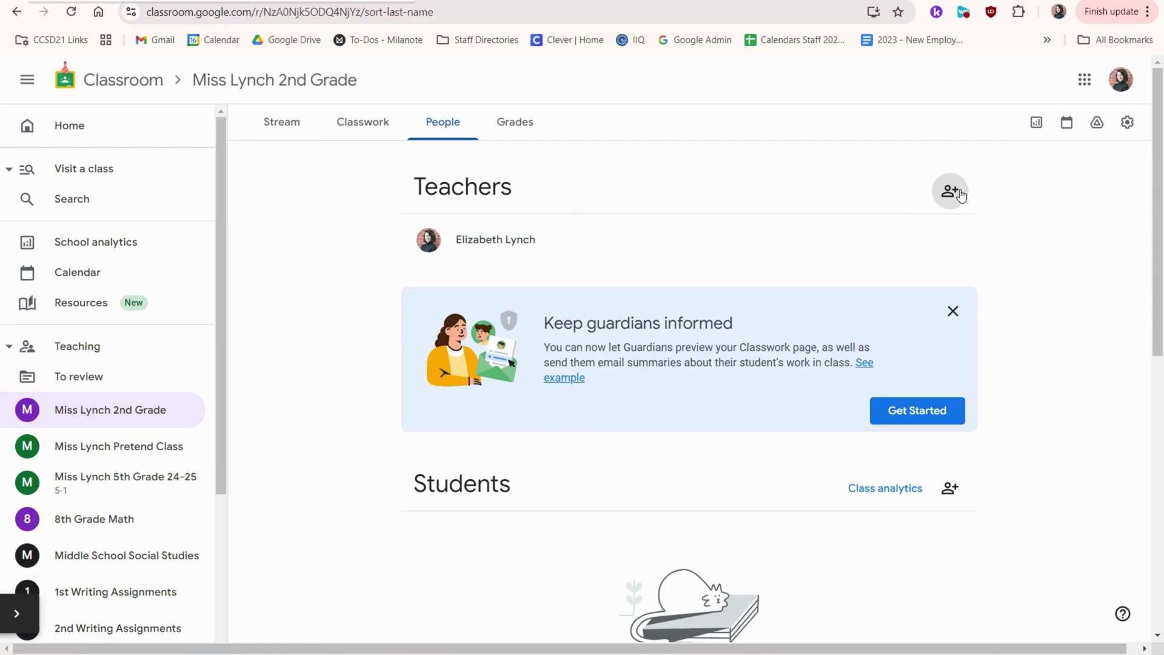
pyautogui.click(960, 193)
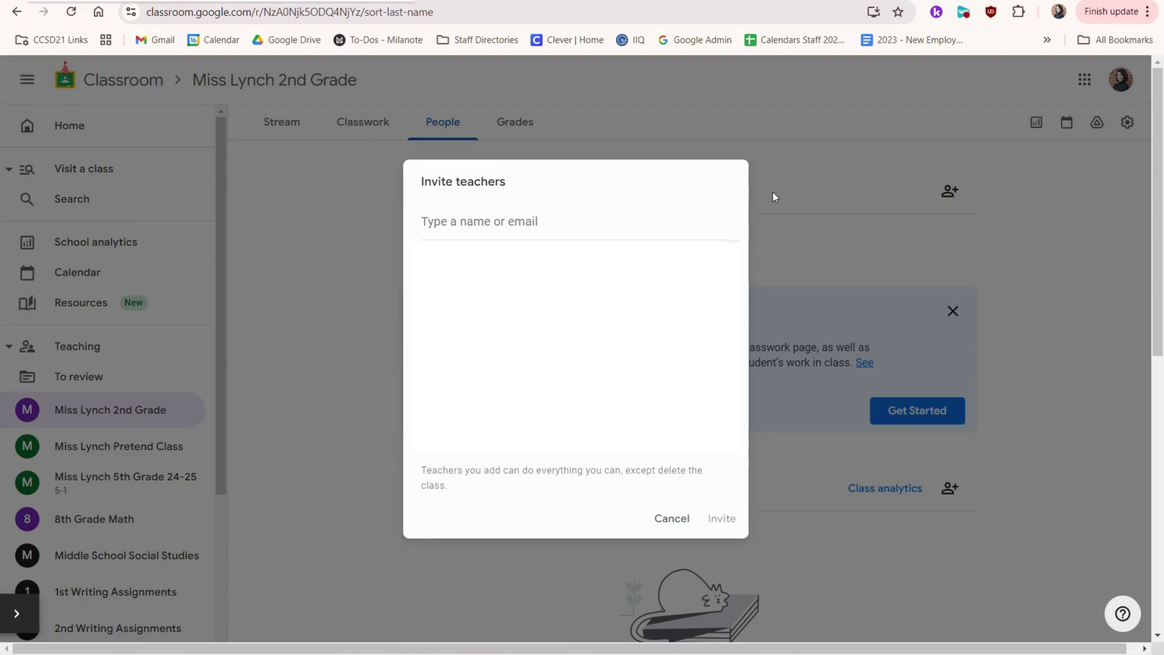
pyautogui.click(702, 222)
pyautogui.hotkey('ctrl', 'v')
pyautogui.click(722, 519)
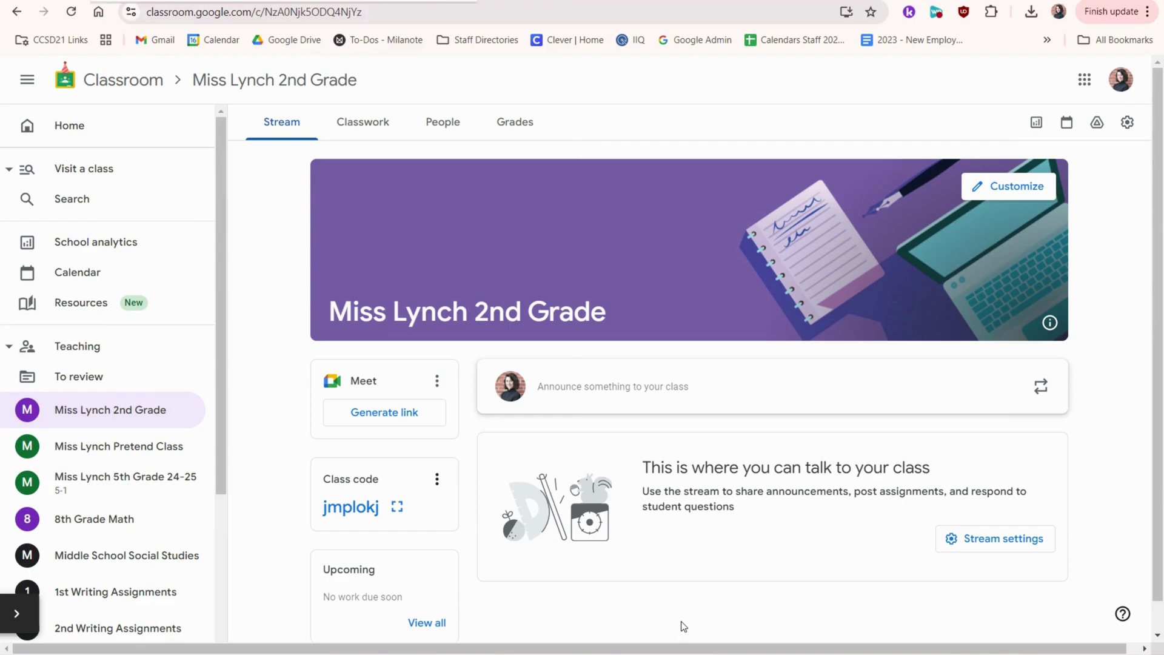
# - Show the enlarged class code, check the student's Join class form, and copy the invite link
pyautogui.click(397, 507)
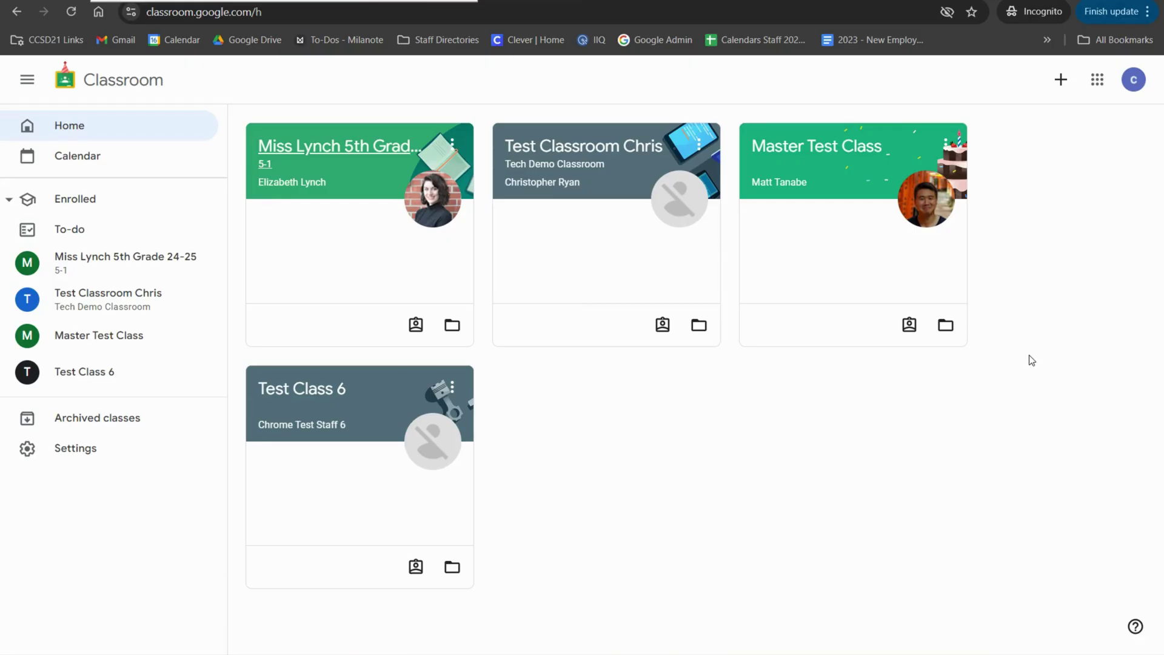
pyautogui.click(1070, 83)
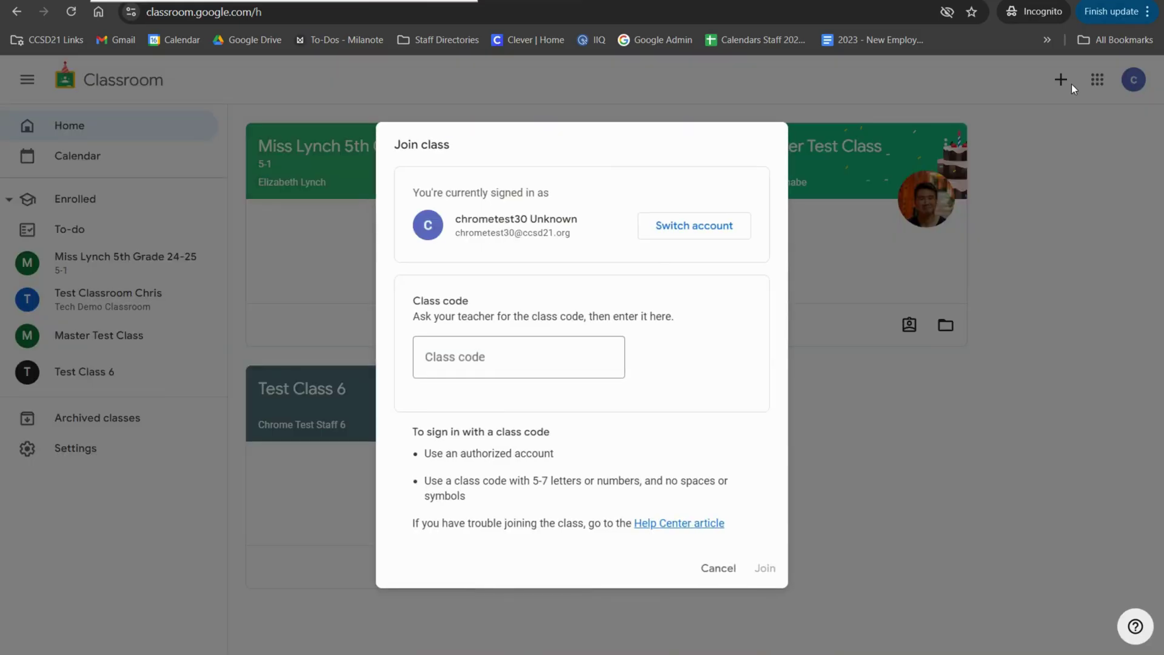
pyautogui.click(486, 374)
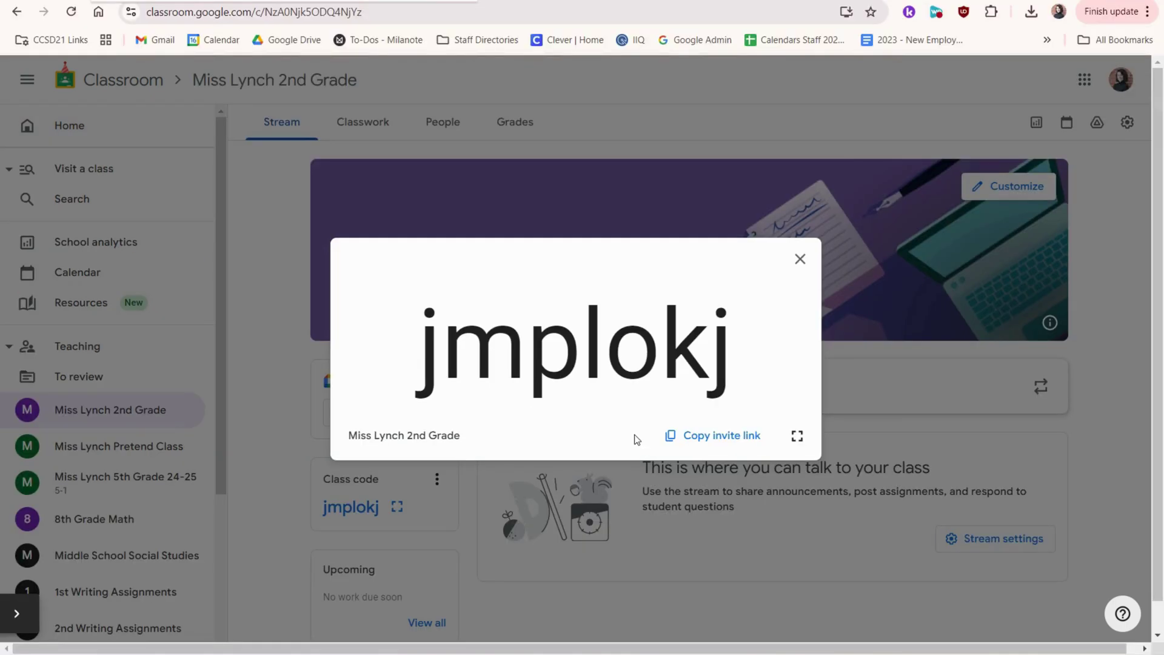
pyautogui.click(730, 444)
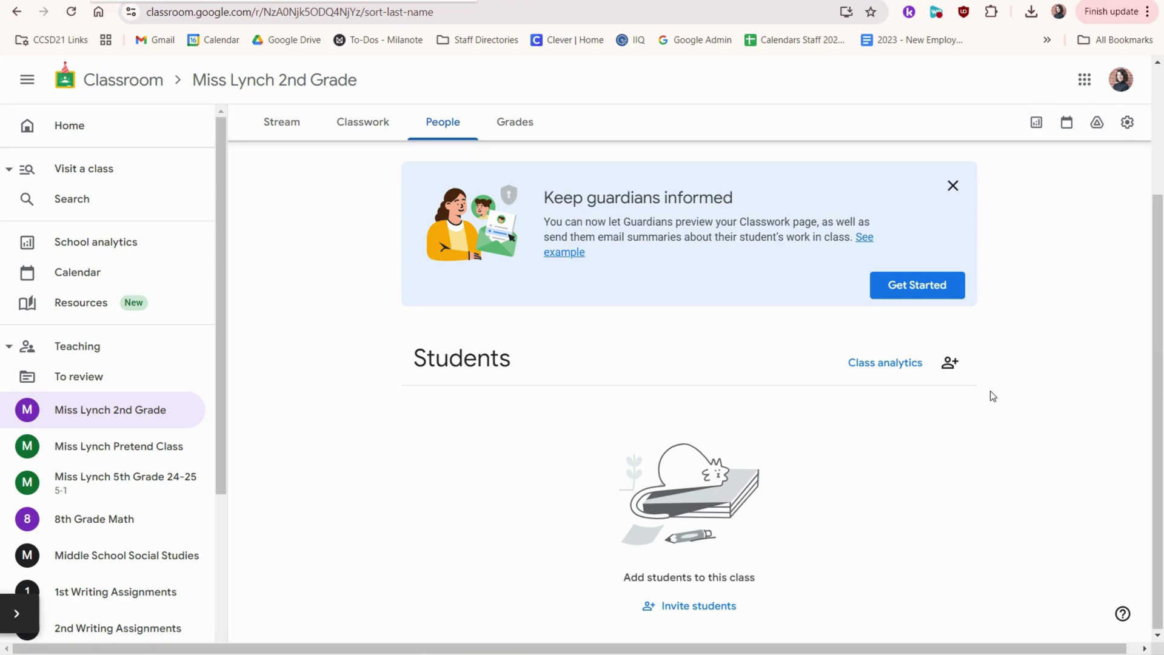
# - Invite a student, then join the 2nd Grade class from the student's account
pyautogui.click(951, 364)
pyautogui.click(1026, 477)
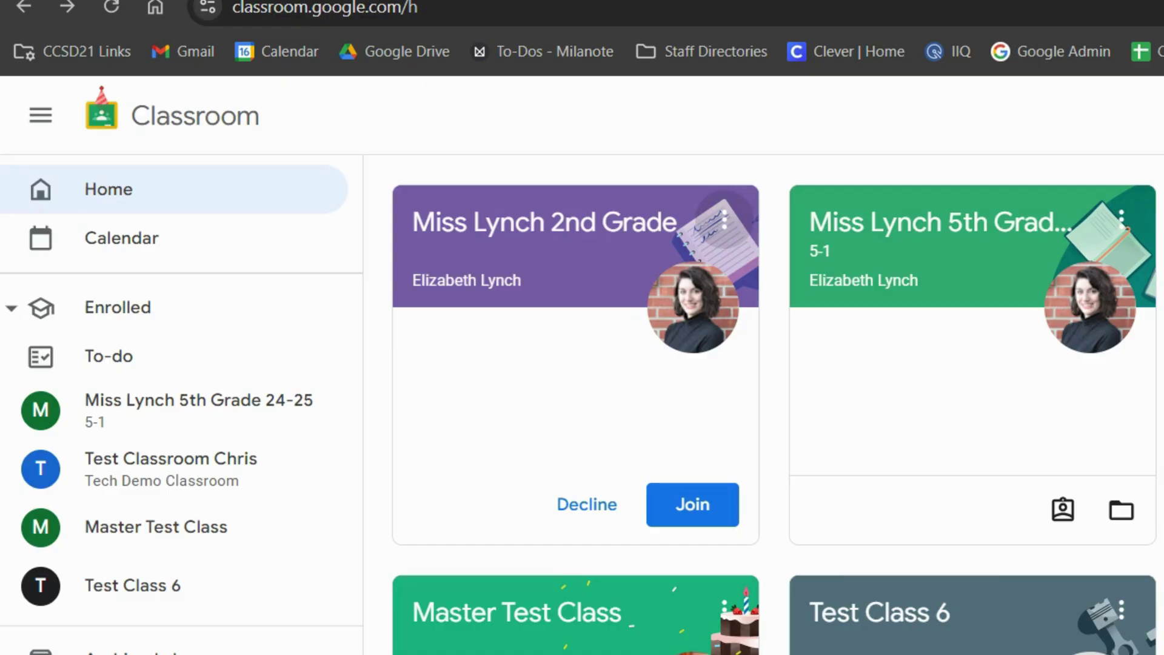
pyautogui.click(704, 505)
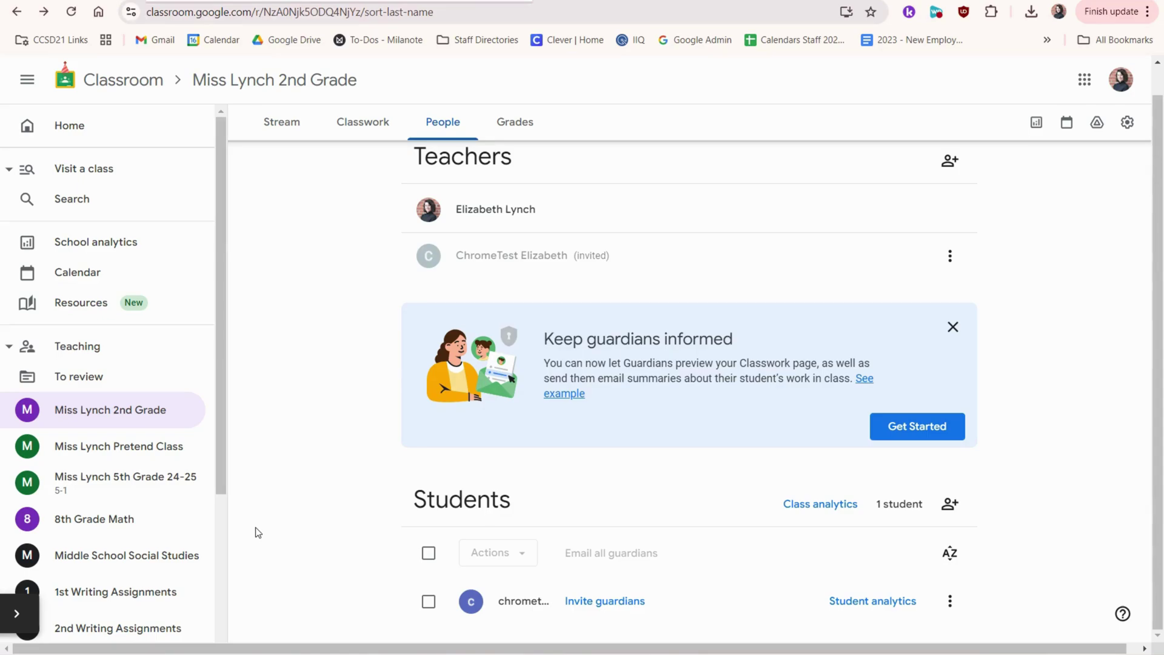
# - Open the guardian invitation for the student and cancel it without sending
pyautogui.click(636, 600)
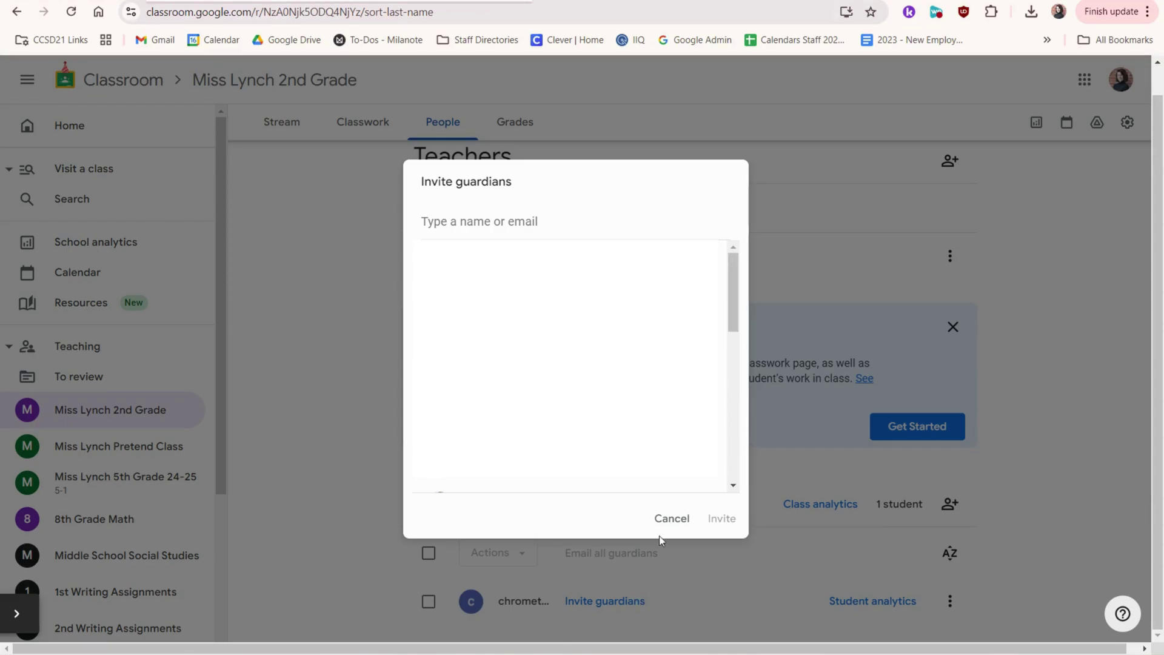
pyautogui.click(670, 519)
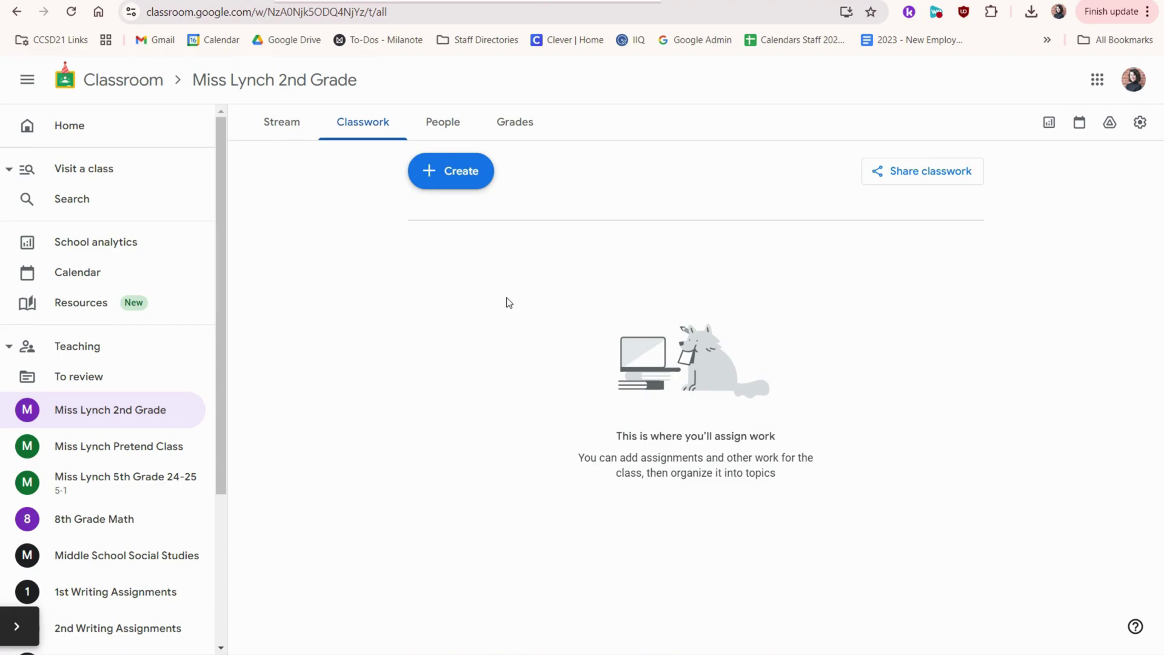
# - Create the Nouns assignment, due Aug 23 for 100 points, and assign it
pyautogui.click(486, 181)
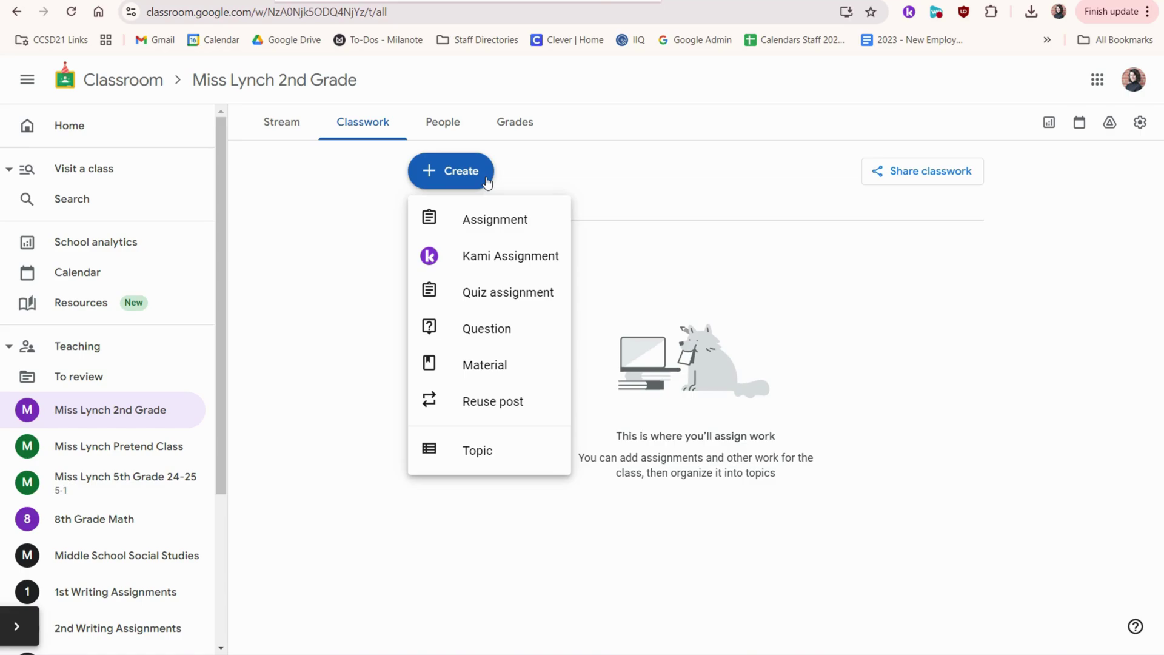
pyautogui.click(508, 219)
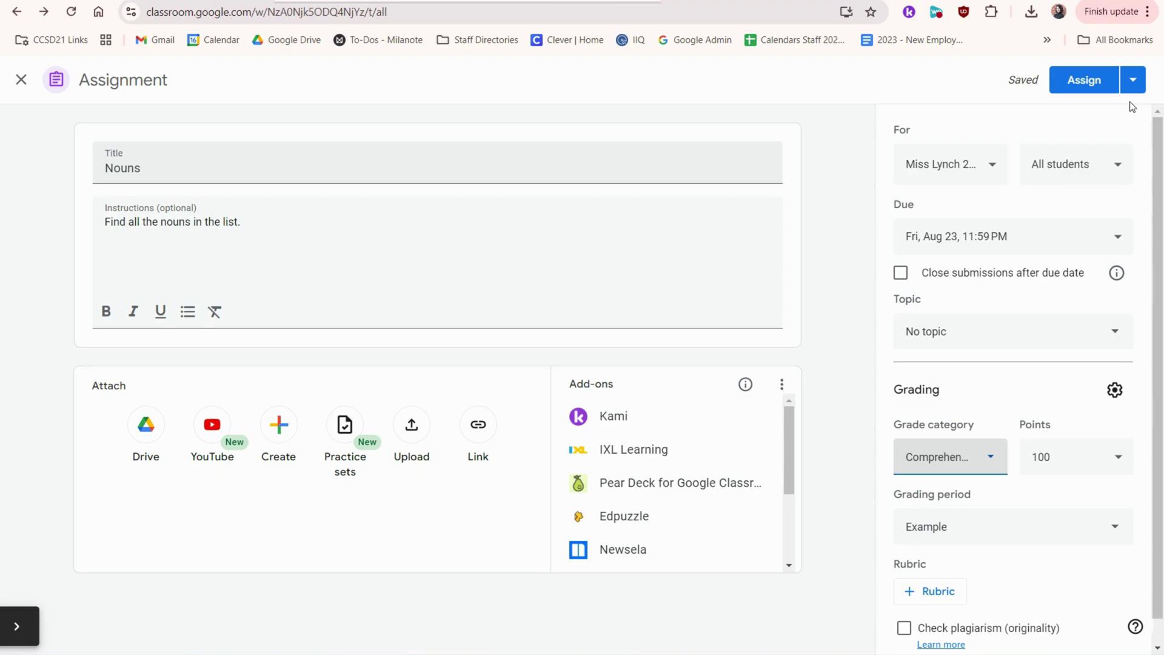
pyautogui.click(1131, 88)
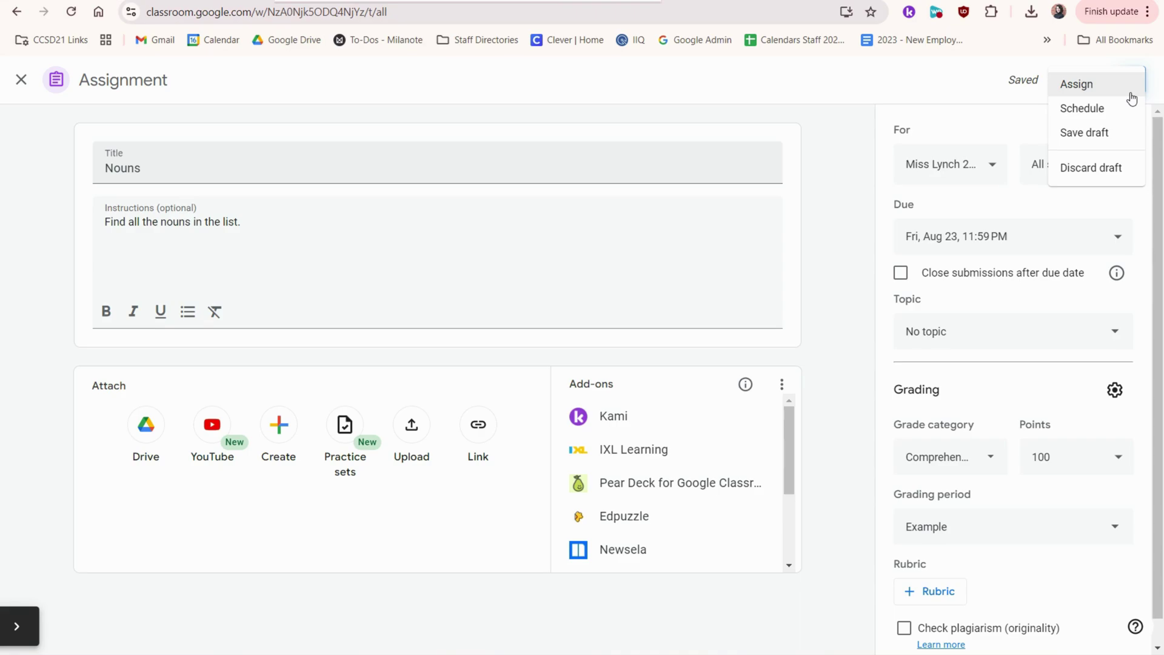
pyautogui.click(1129, 88)
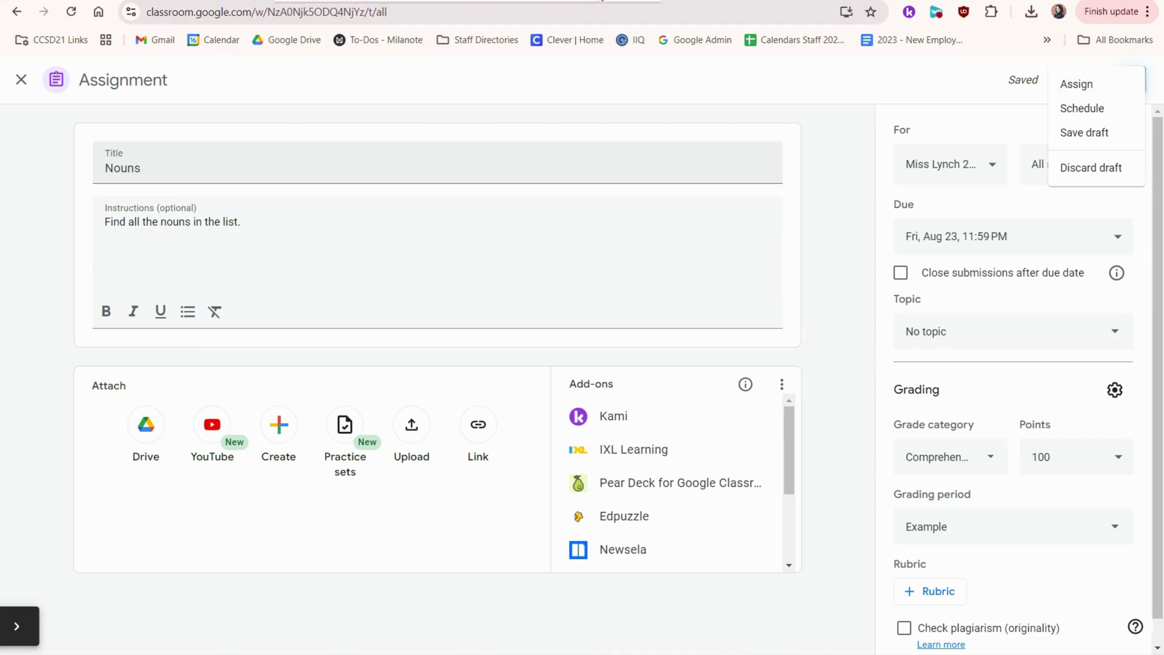
# - Start a Kami assignment and attach the Digital Notebook PDF from Kami's template library
pyautogui.click(467, 171)
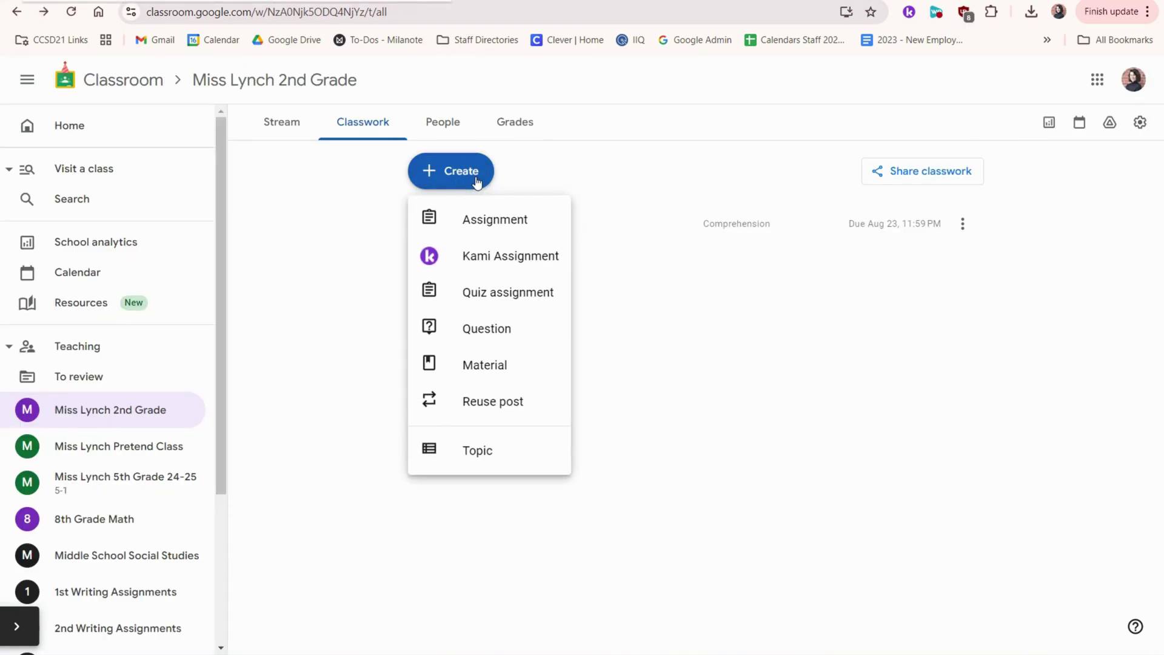
pyautogui.click(541, 257)
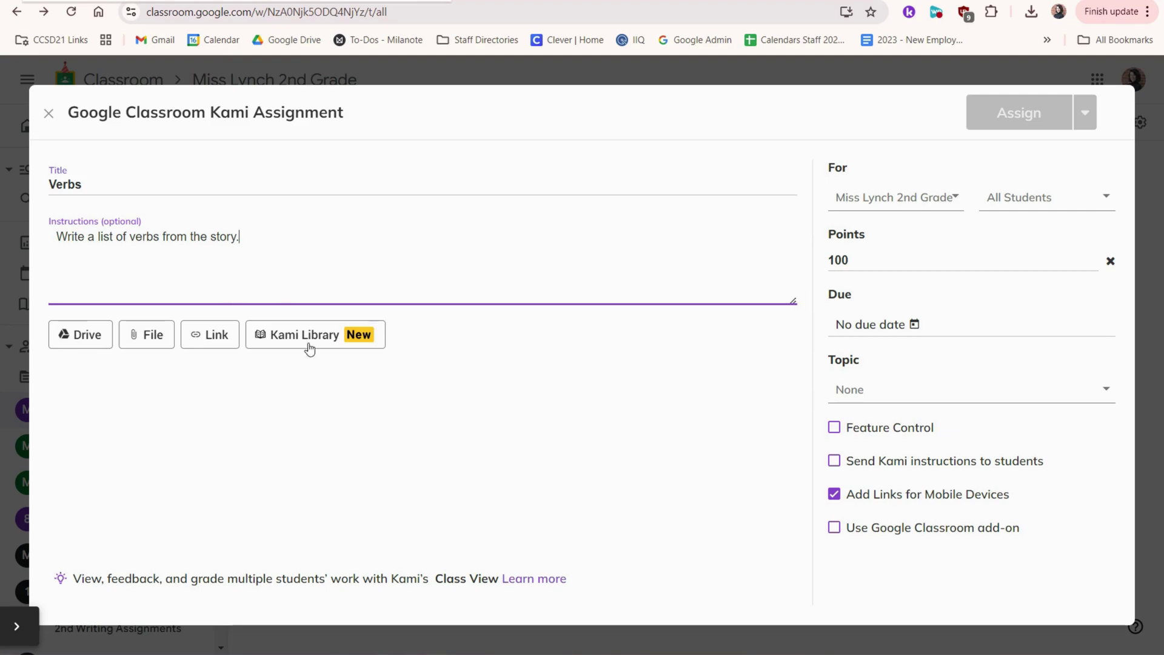
pyautogui.click(343, 349)
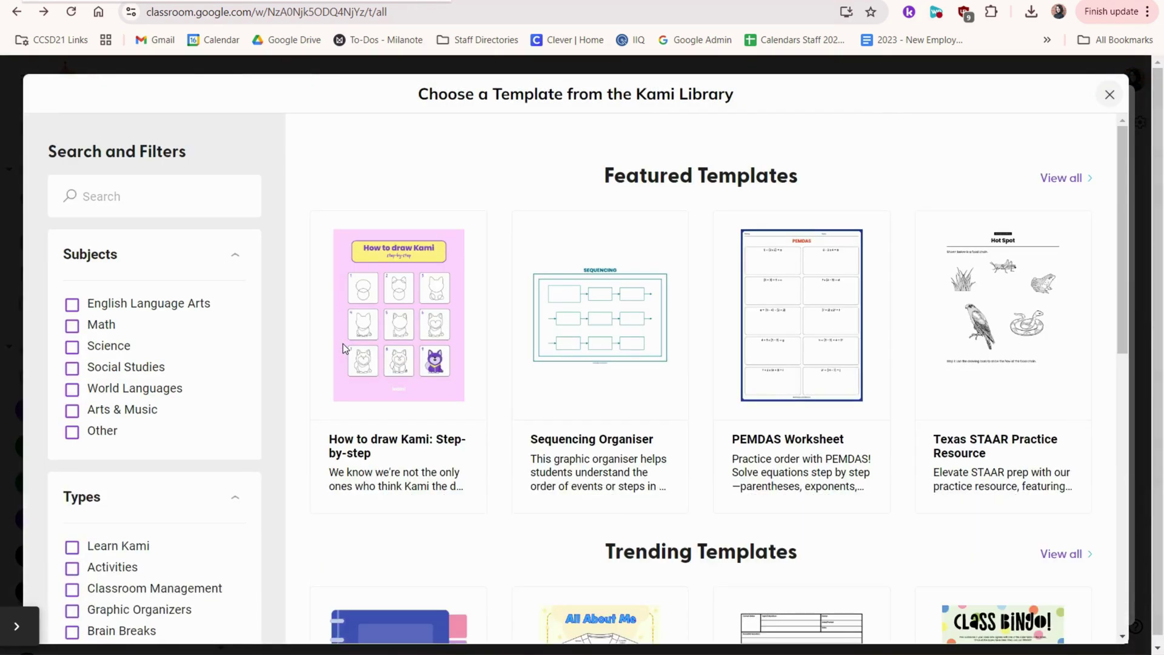
pyautogui.scroll(-5, 343, 348)
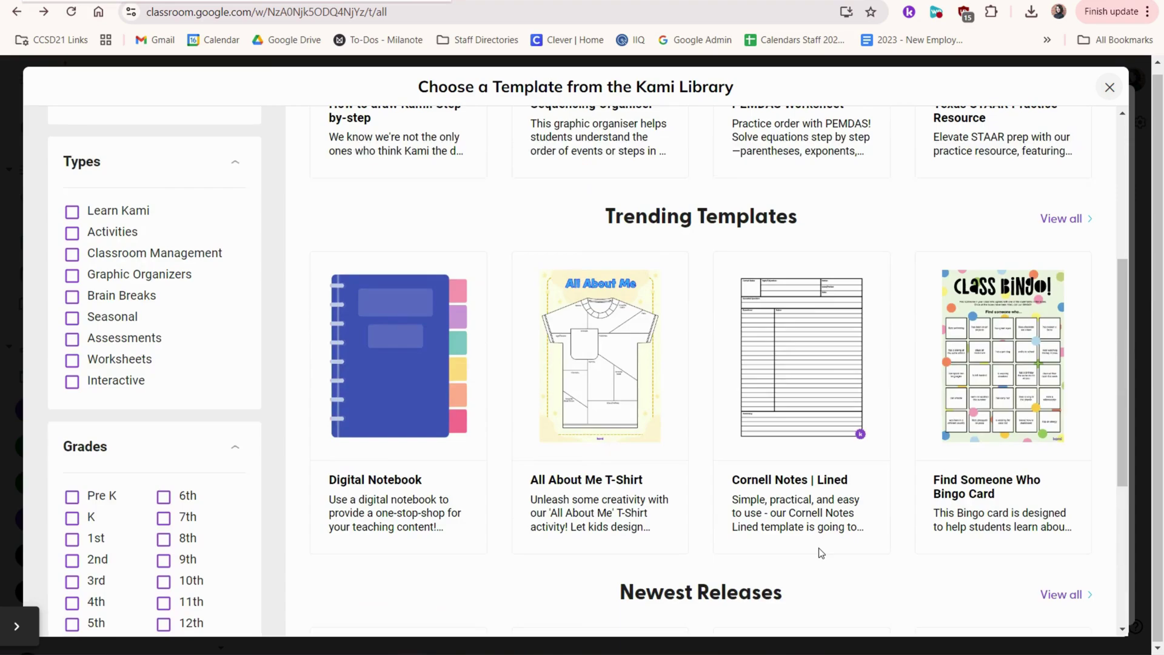
pyautogui.click(399, 398)
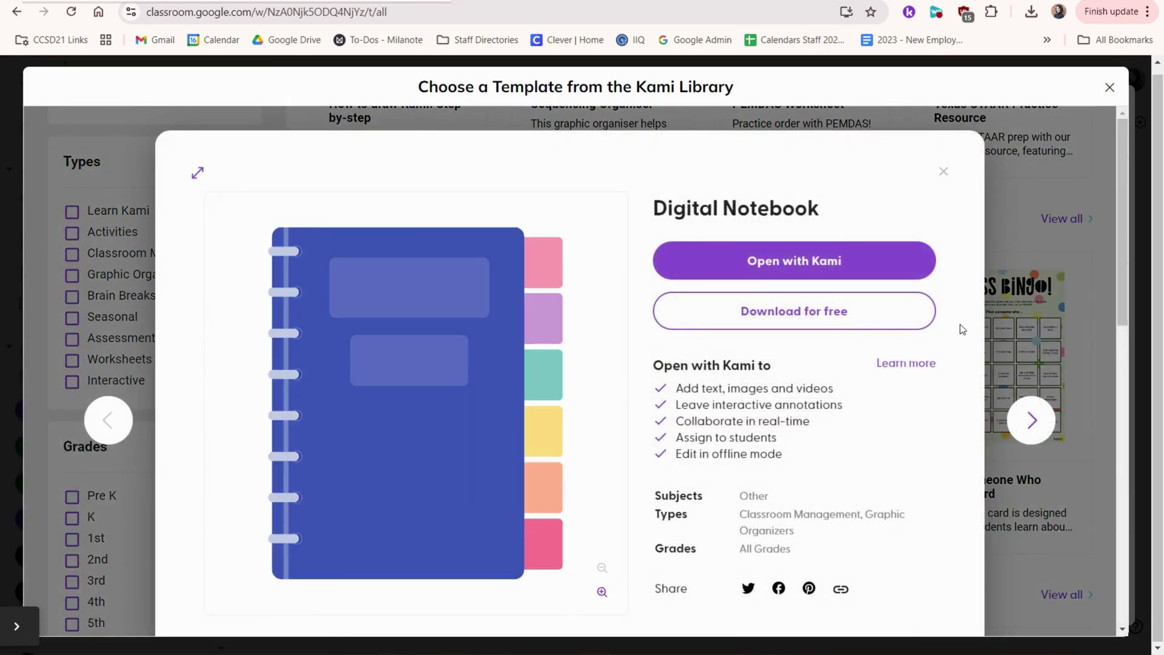
pyautogui.click(913, 270)
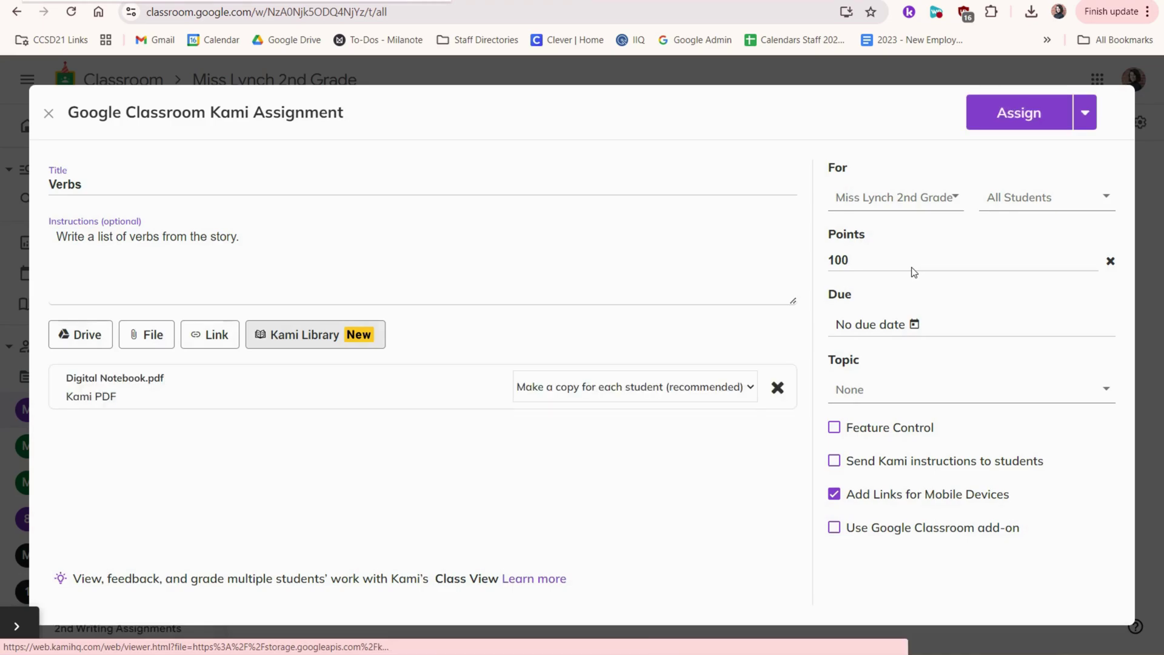
pyautogui.click(742, 397)
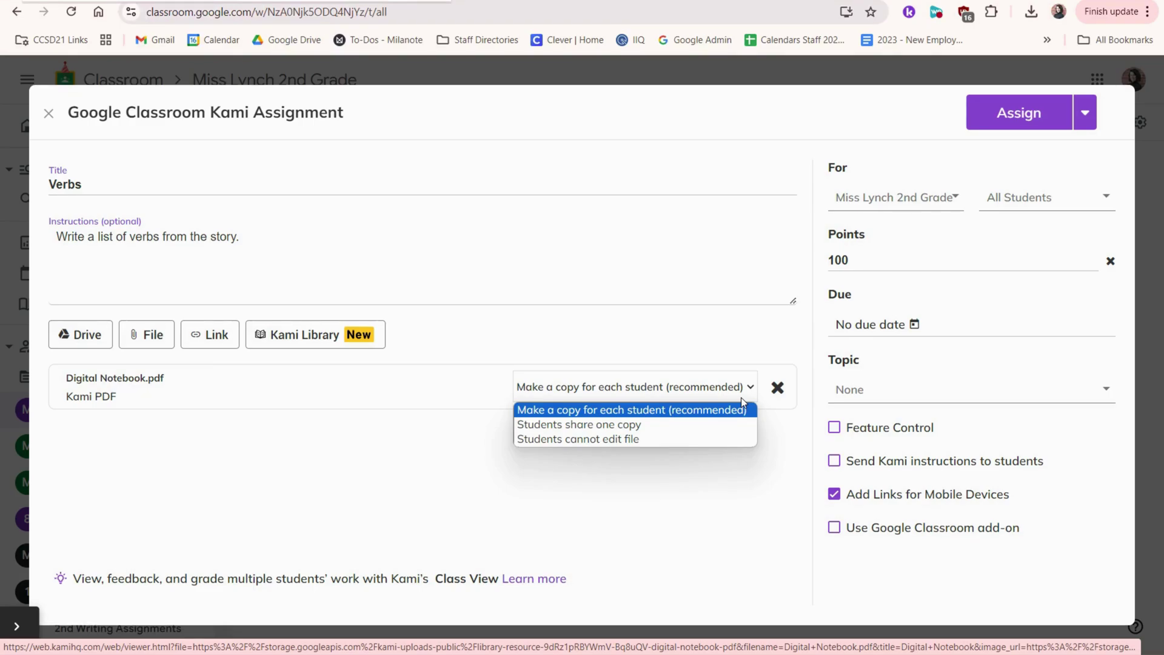
pyautogui.click(794, 461)
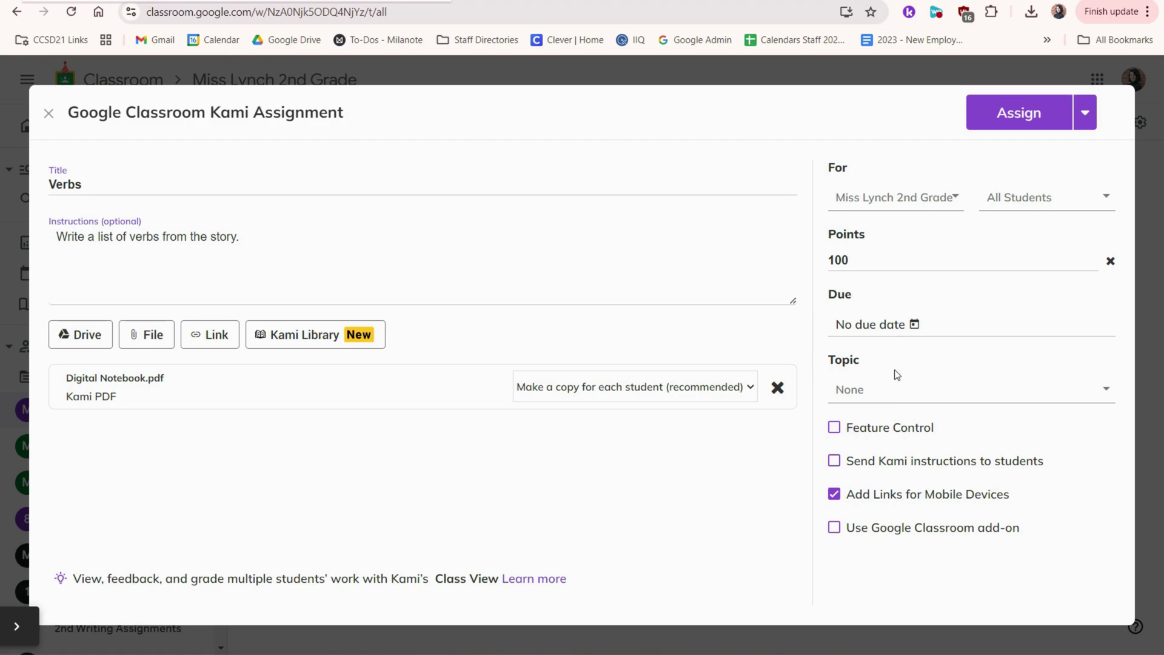
# - Enable feature control, Kami instructions and the Classroom add-on, then assign the Verbs assignment
pyautogui.click(877, 430)
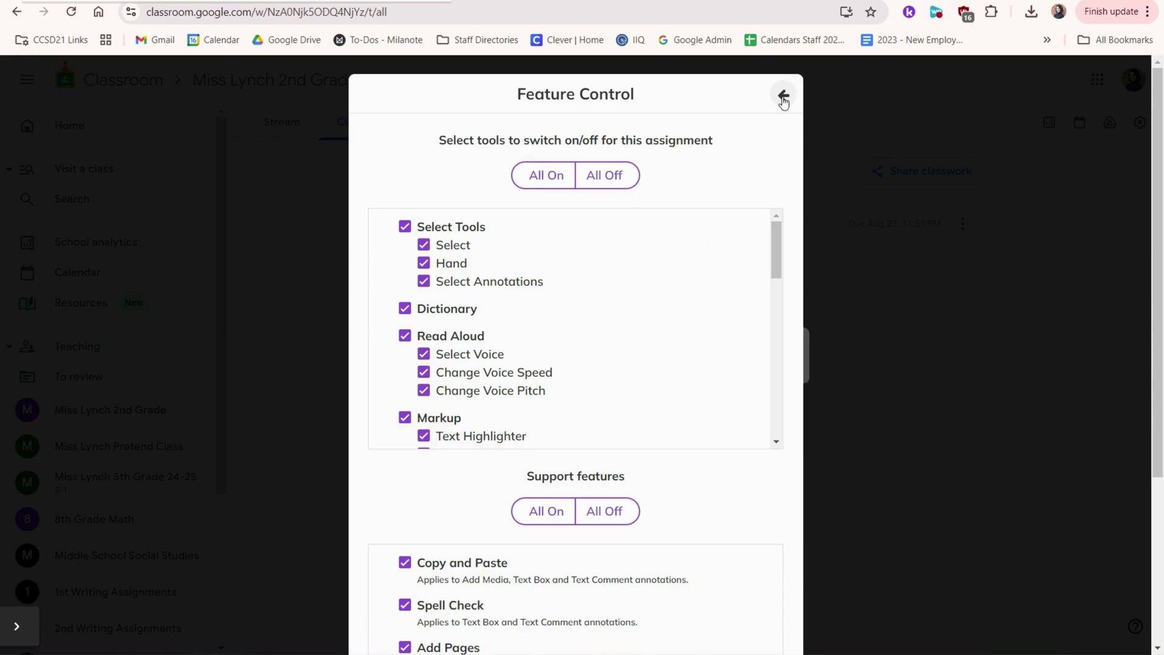
pyautogui.click(783, 99)
pyautogui.click(847, 462)
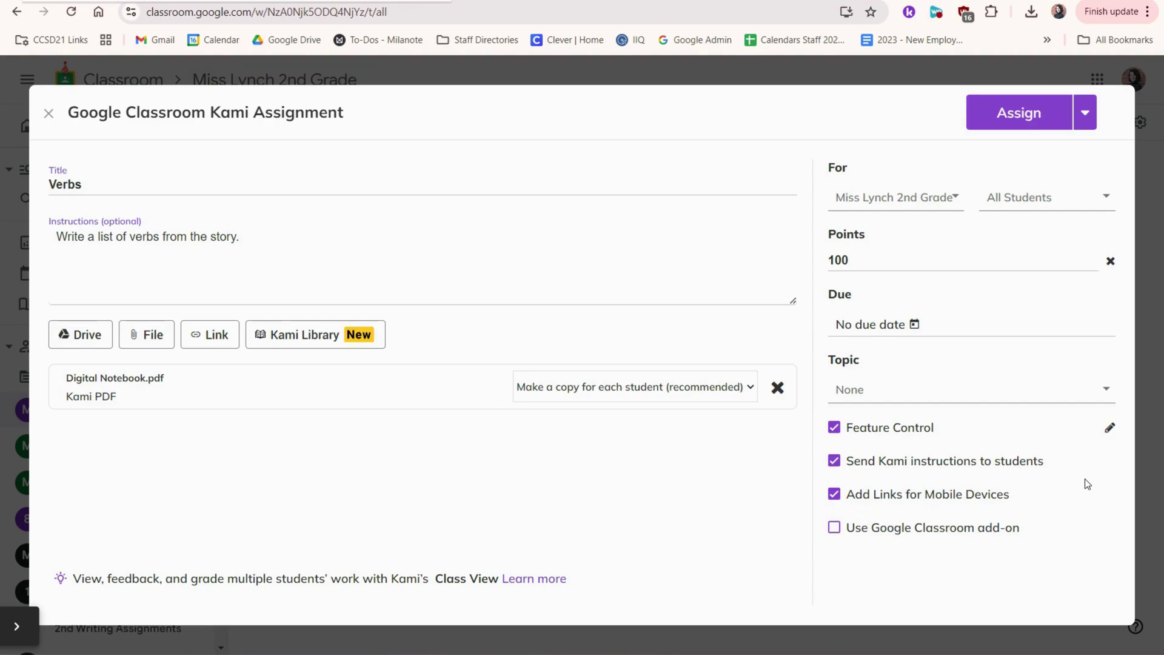
pyautogui.click(899, 529)
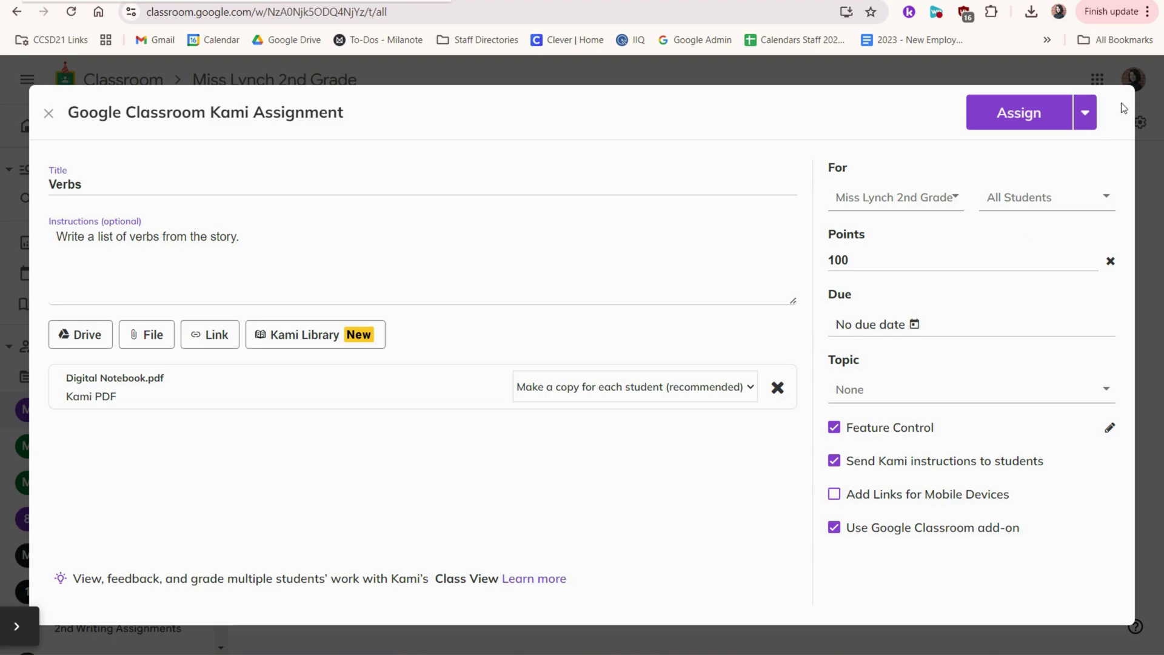
pyautogui.click(1037, 116)
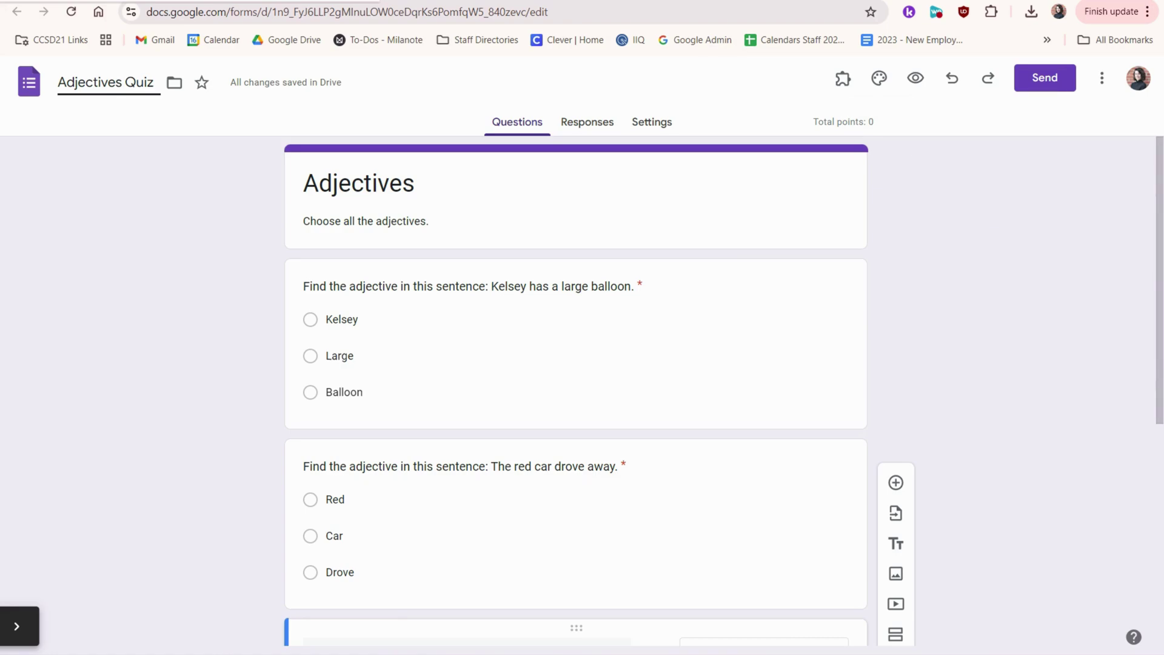
# - Leave the Adjectives Quiz form and return to the Classroom assignment page
pyautogui.hotkey('ctrl', 'Tab')
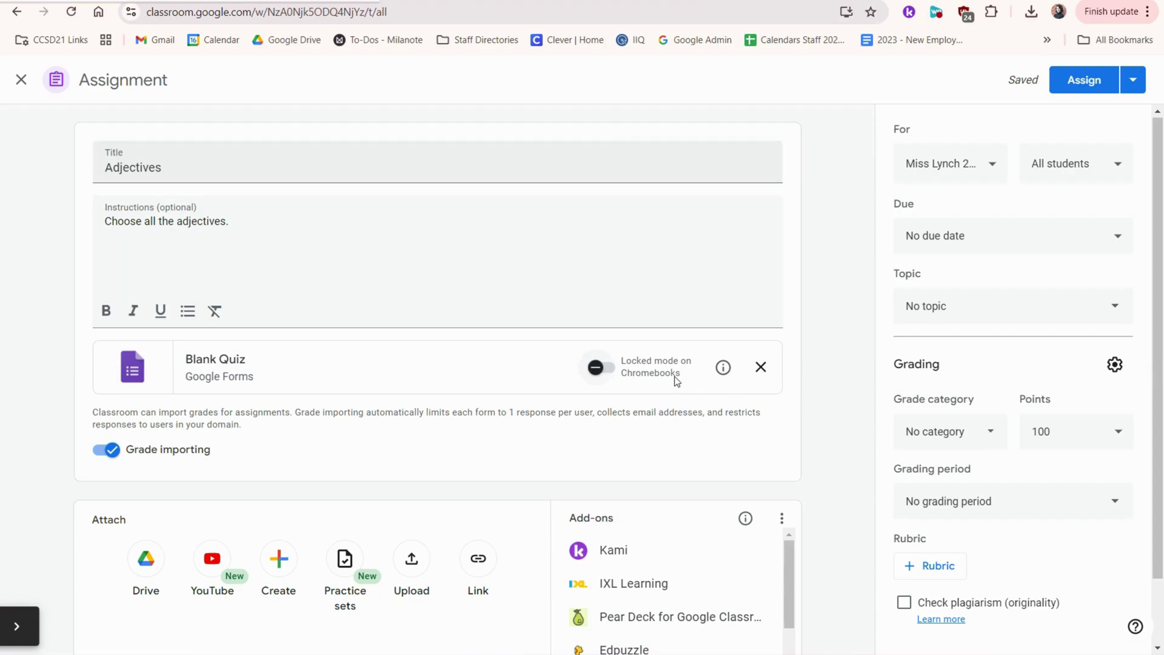
# - Toggle Chromebook locked mode on and back off for the Adjectives quiz
pyautogui.click(607, 371)
pyautogui.click(608, 373)
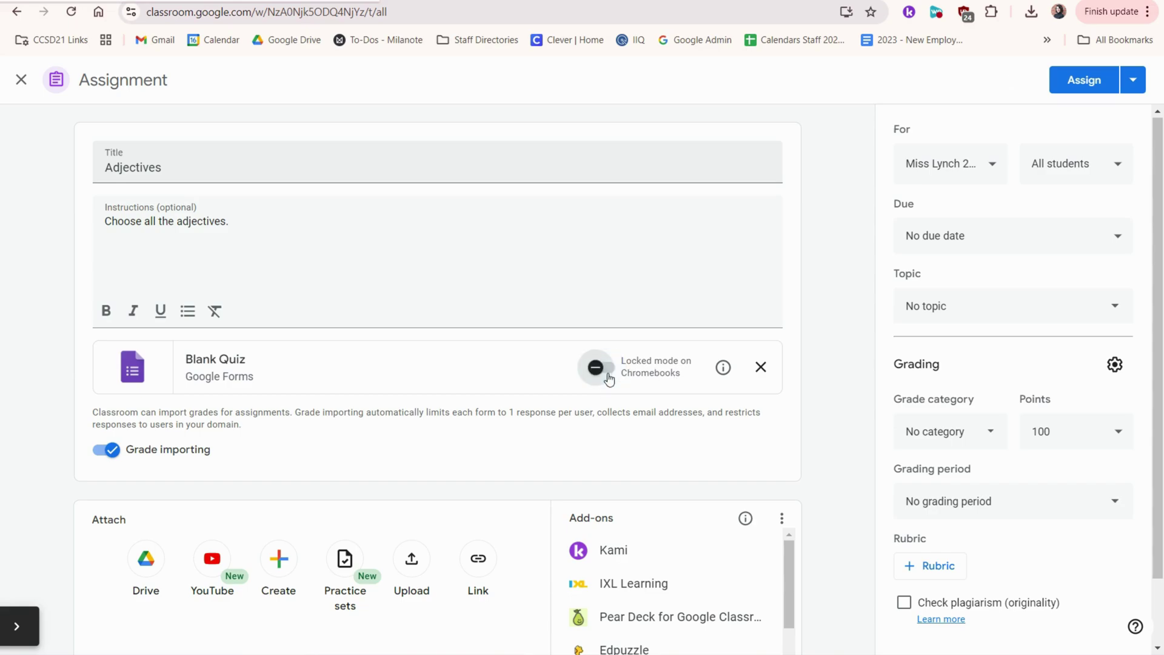
pyautogui.moveTo(730, 377)
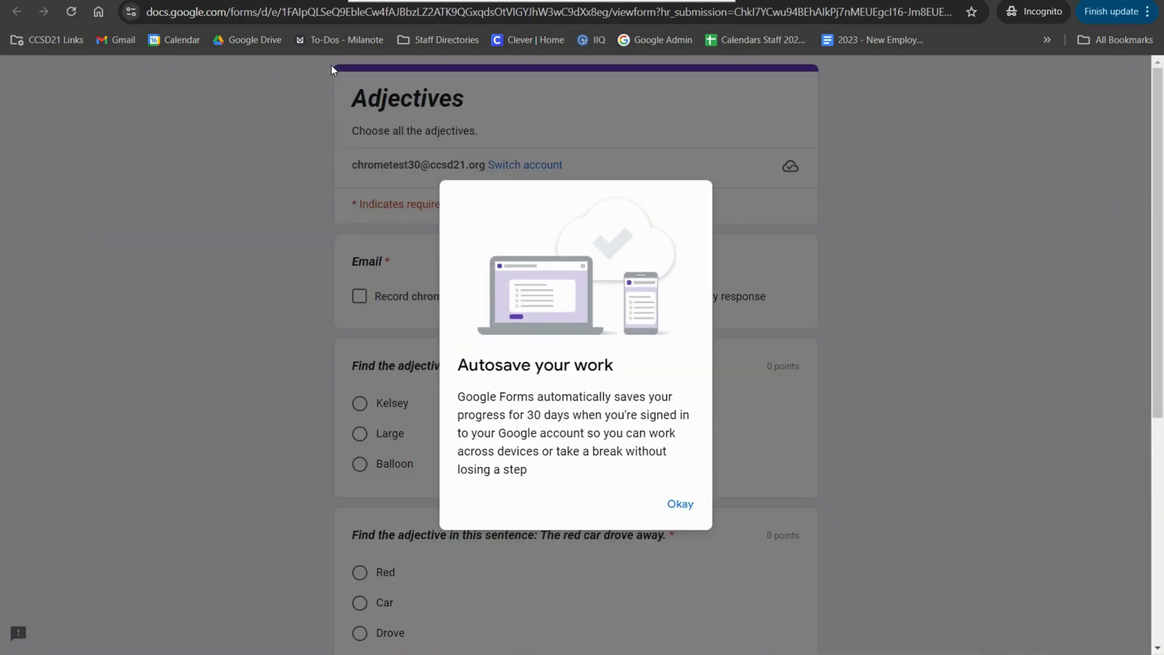
# - Close the quiz preview and look over the student's Add or create options
pyautogui.hotkey('ctrl', 'w')
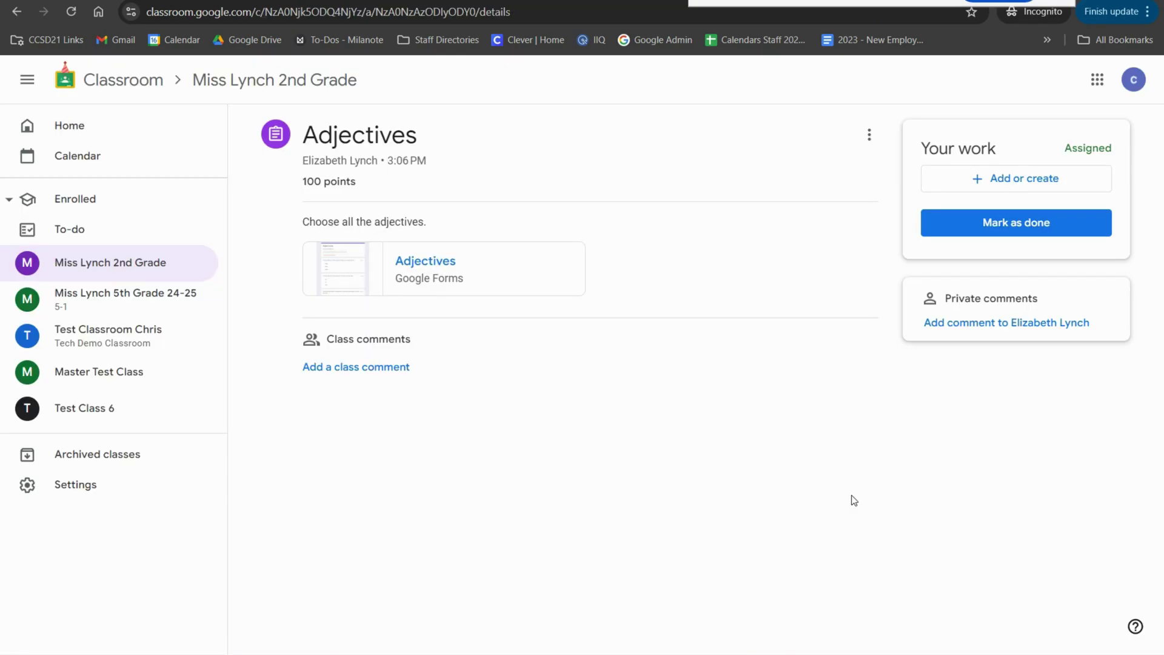
pyautogui.click(975, 177)
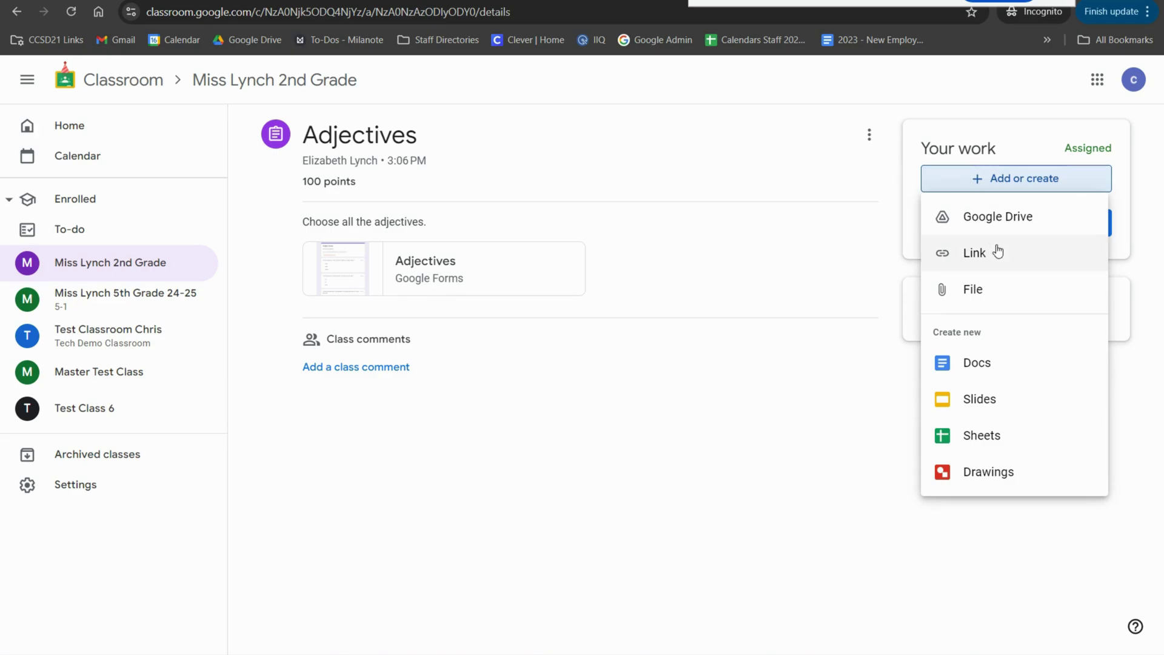
pyautogui.click(873, 259)
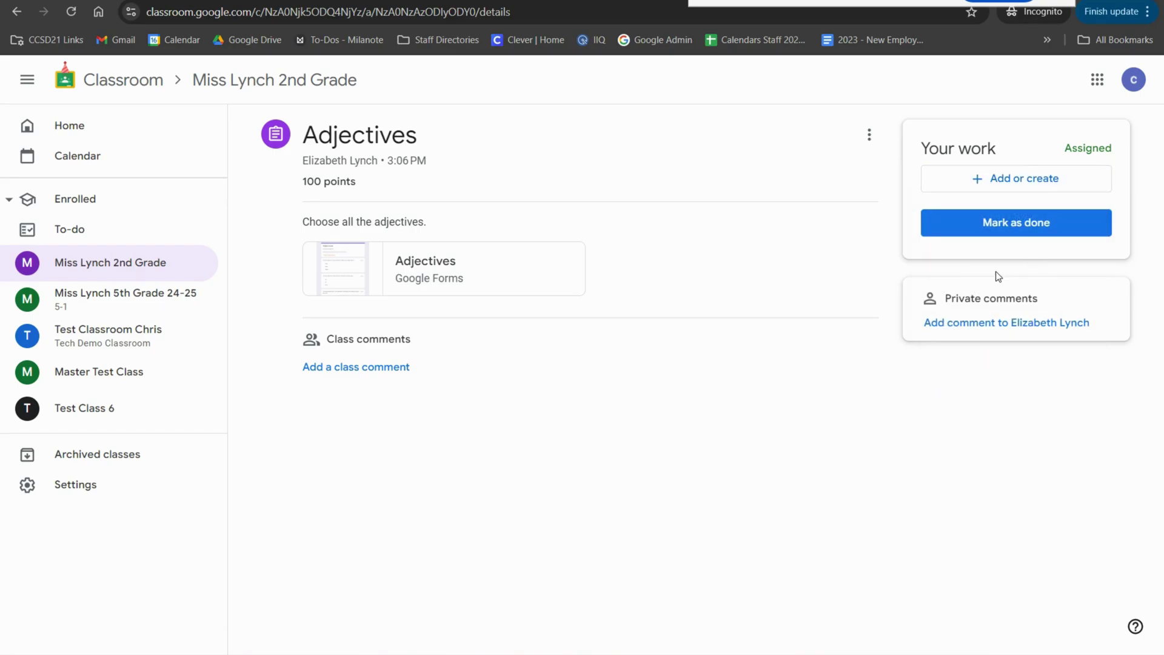
# - Try the class comment and private comment boxes on the assignment
pyautogui.click(396, 372)
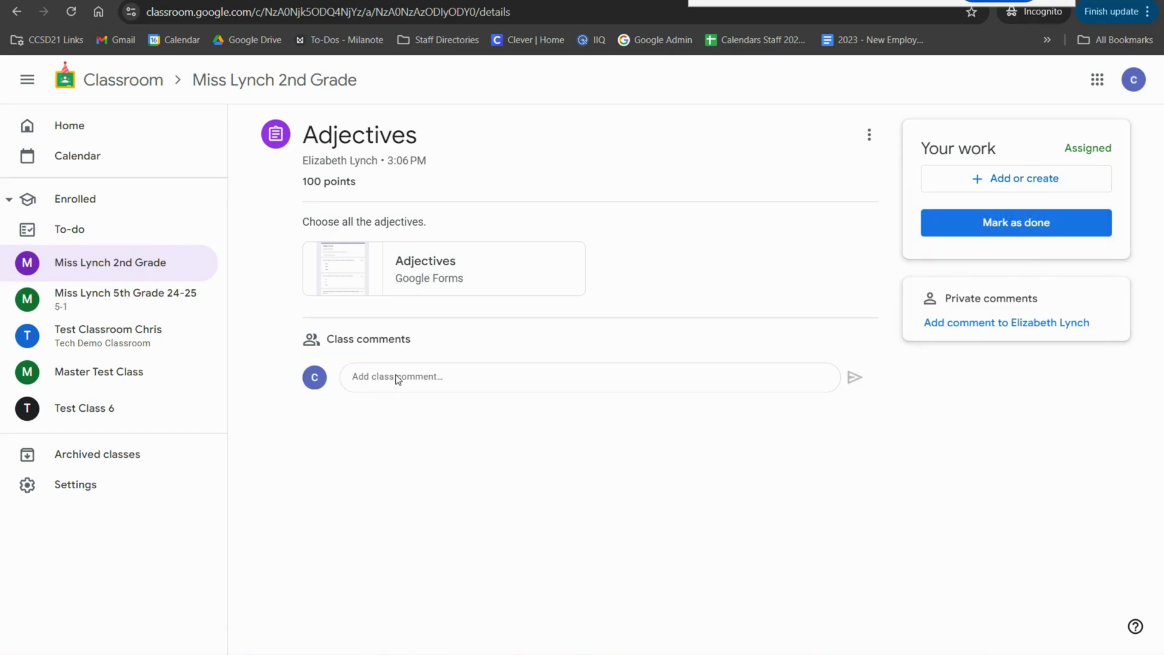
pyautogui.click(398, 377)
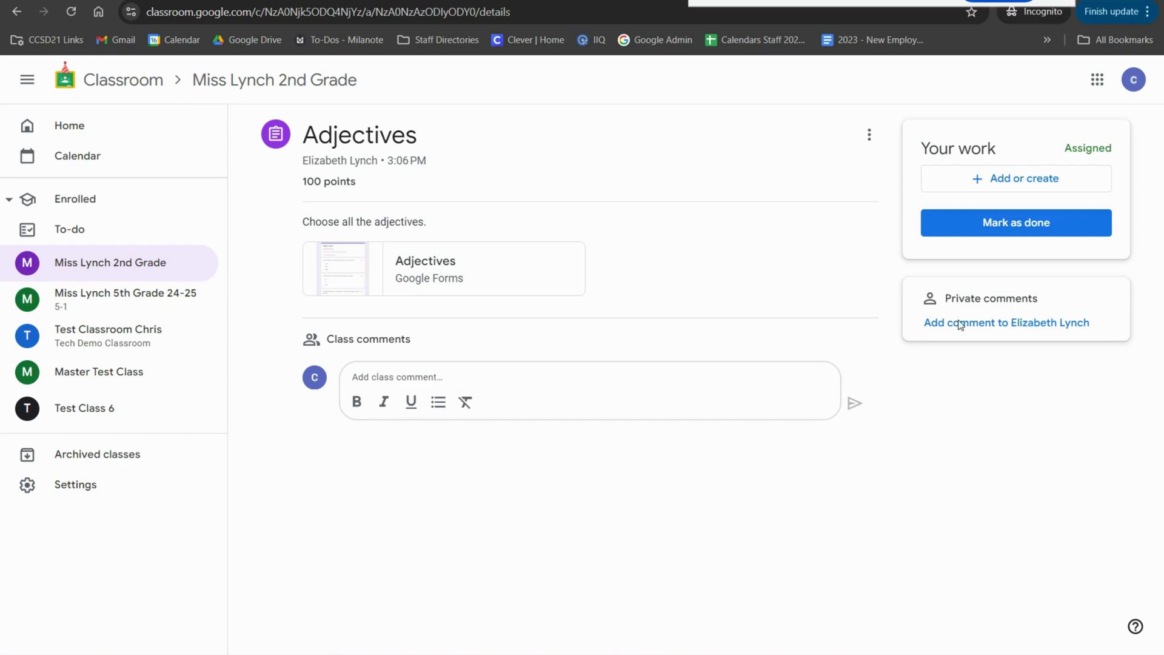
pyautogui.click(975, 326)
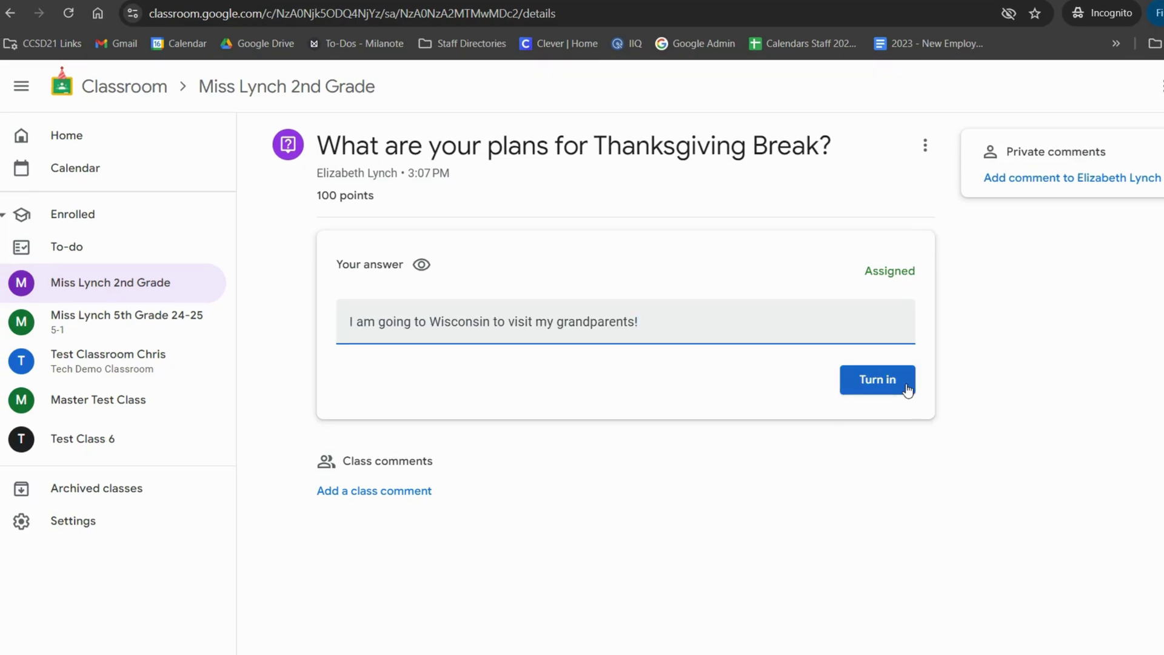
# - Turn in the answer about visiting grandparents in Wisconsin and open the classmates' answers
pyautogui.click(908, 389)
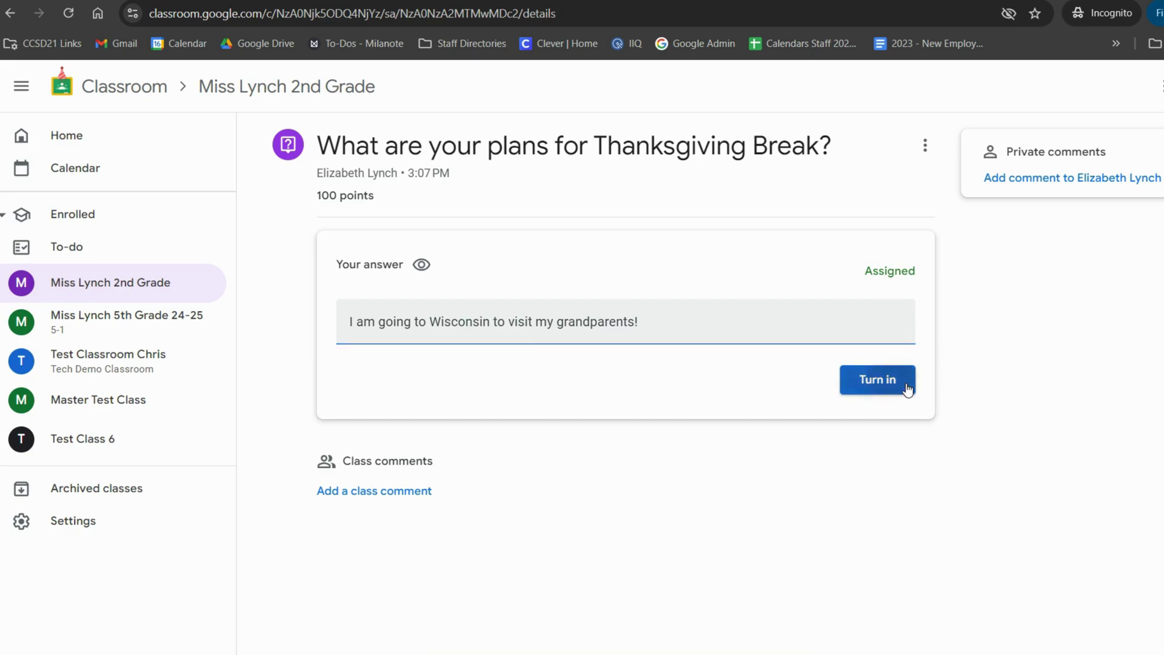
pyautogui.click(724, 429)
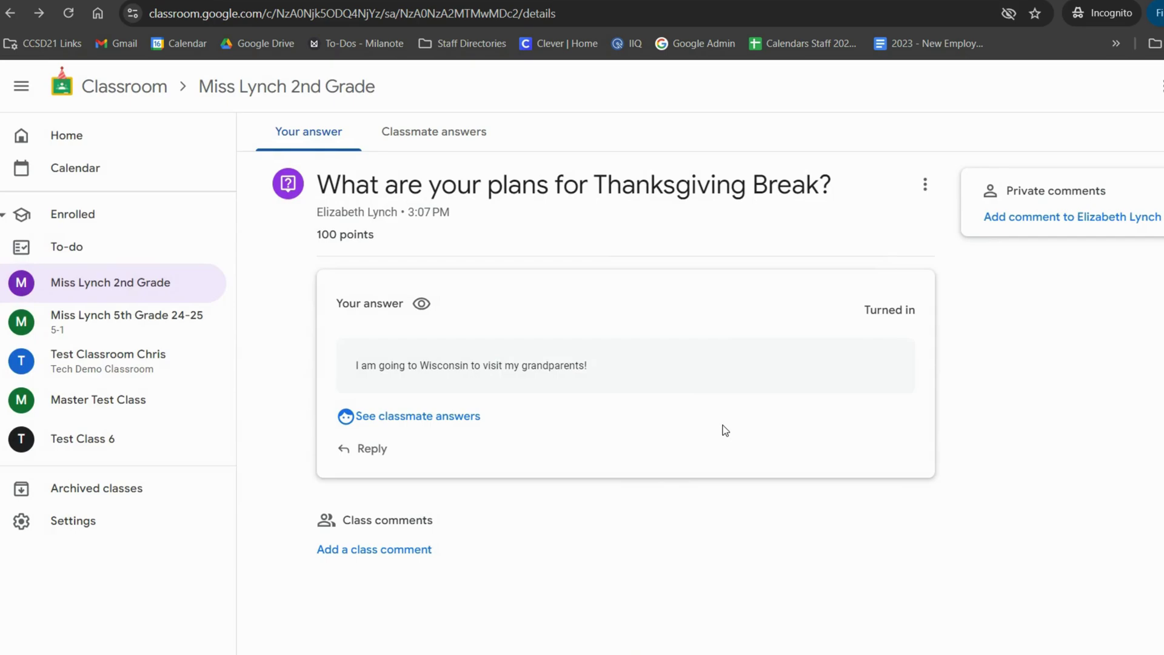
pyautogui.click(475, 424)
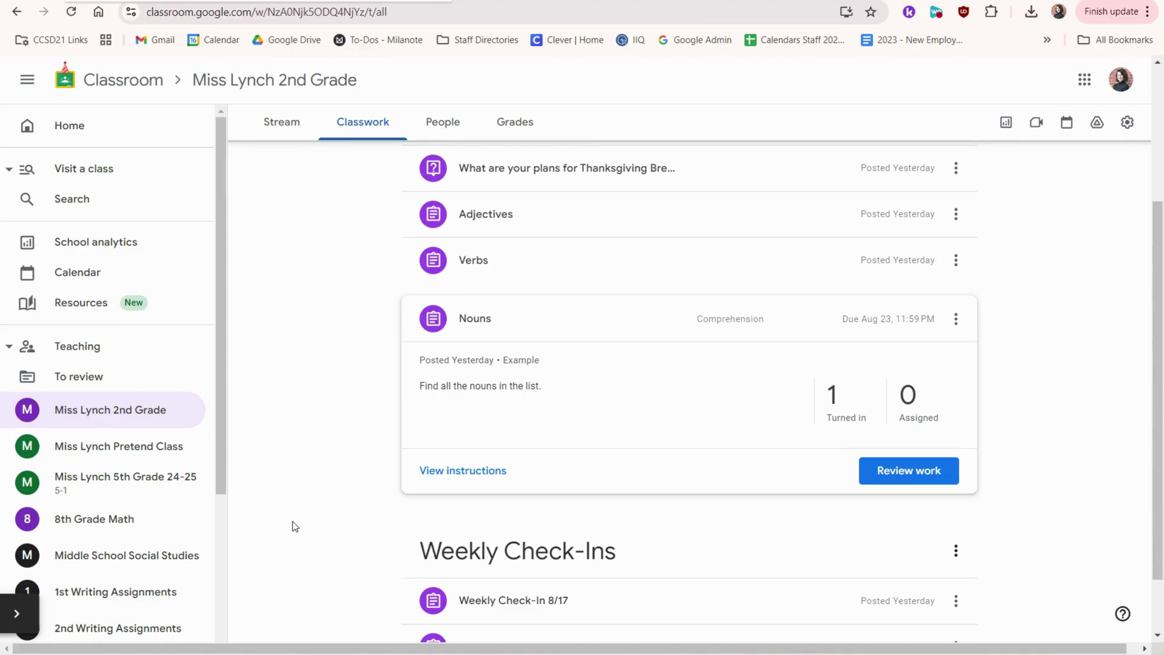
# - Open Review work for the student's turned-in Nouns assignment
pyautogui.click(915, 486)
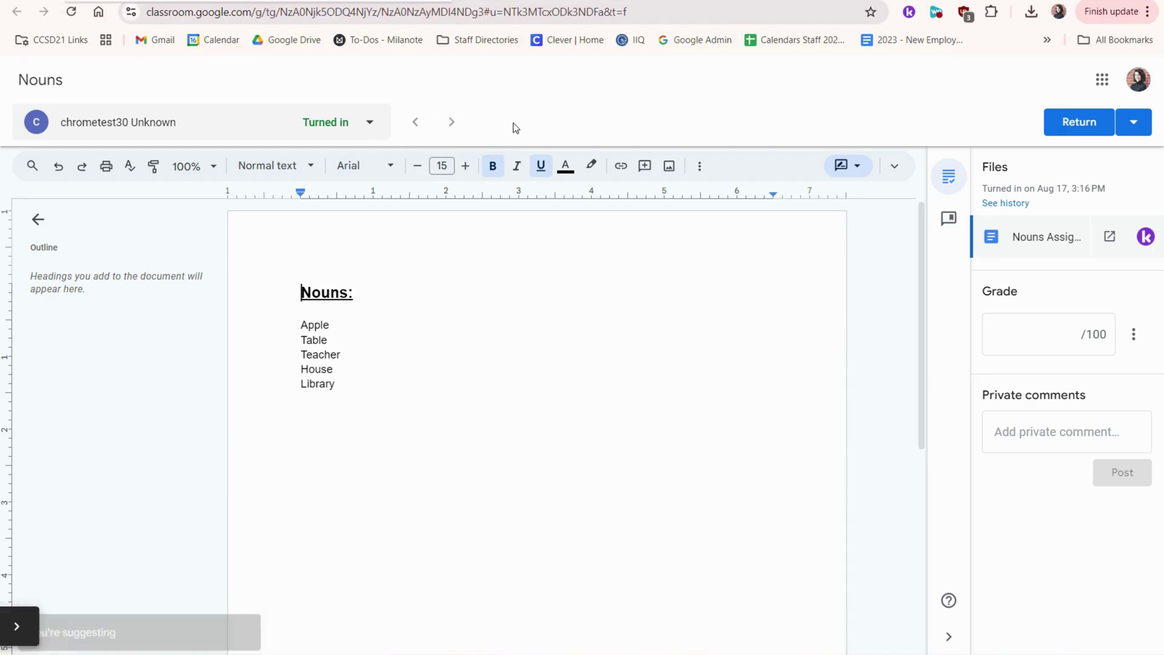
# - Grade the Nouns submission 100 and post the private comment 'Great job!' to the student
pyautogui.click(1039, 333)
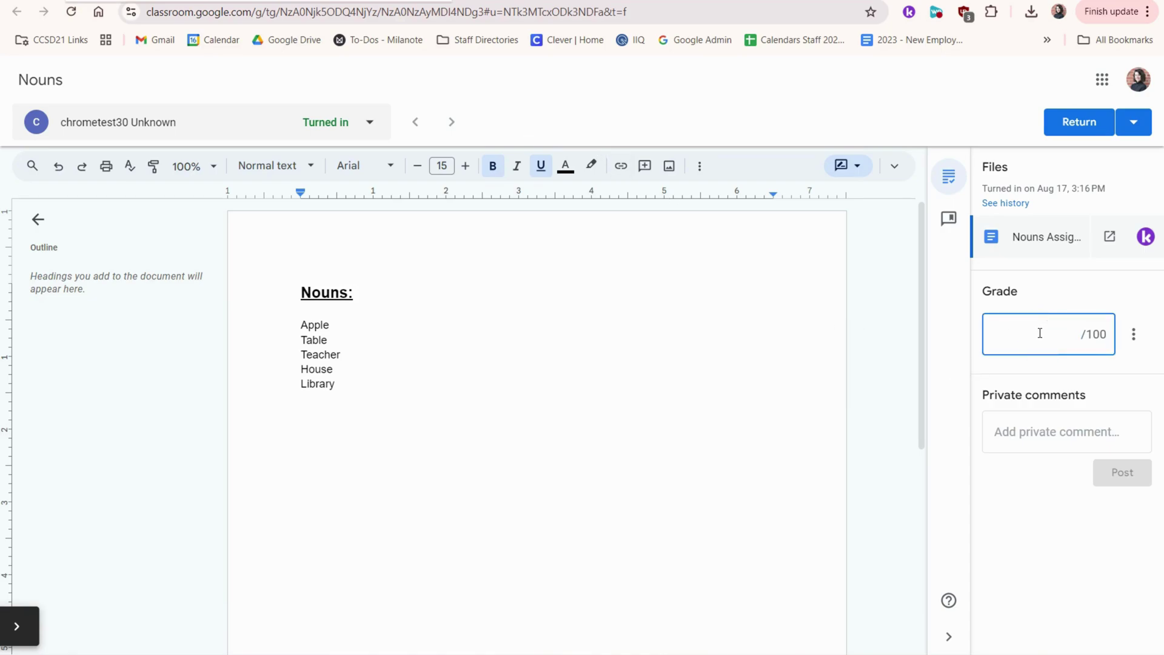
pyautogui.write('100')
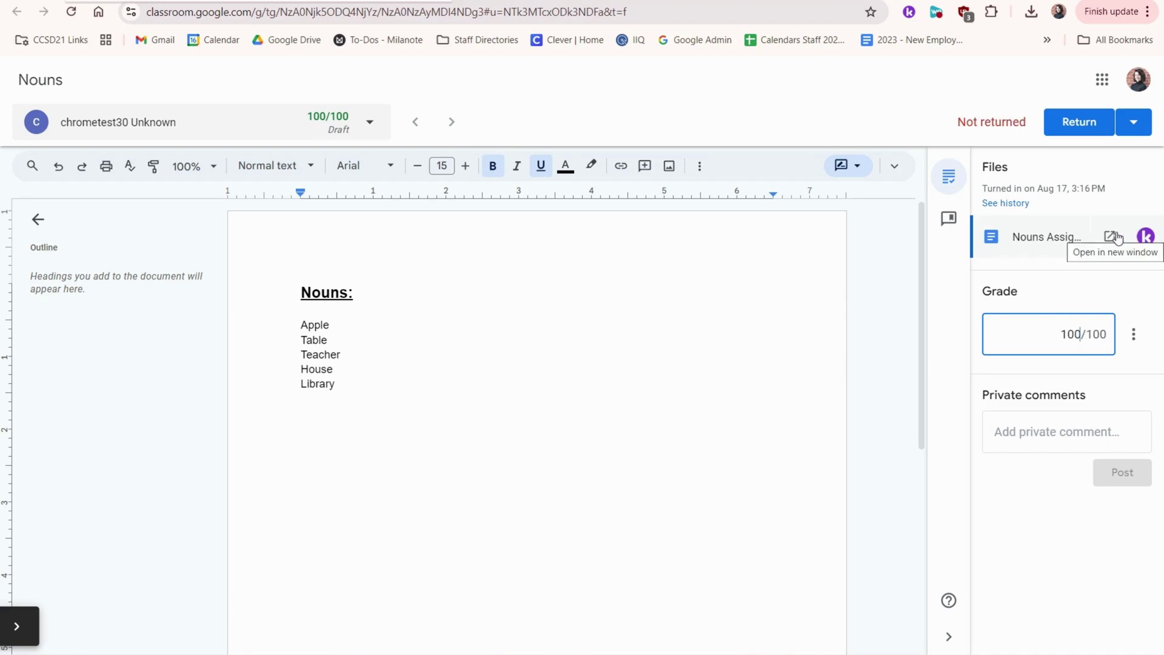
pyautogui.click(1038, 432)
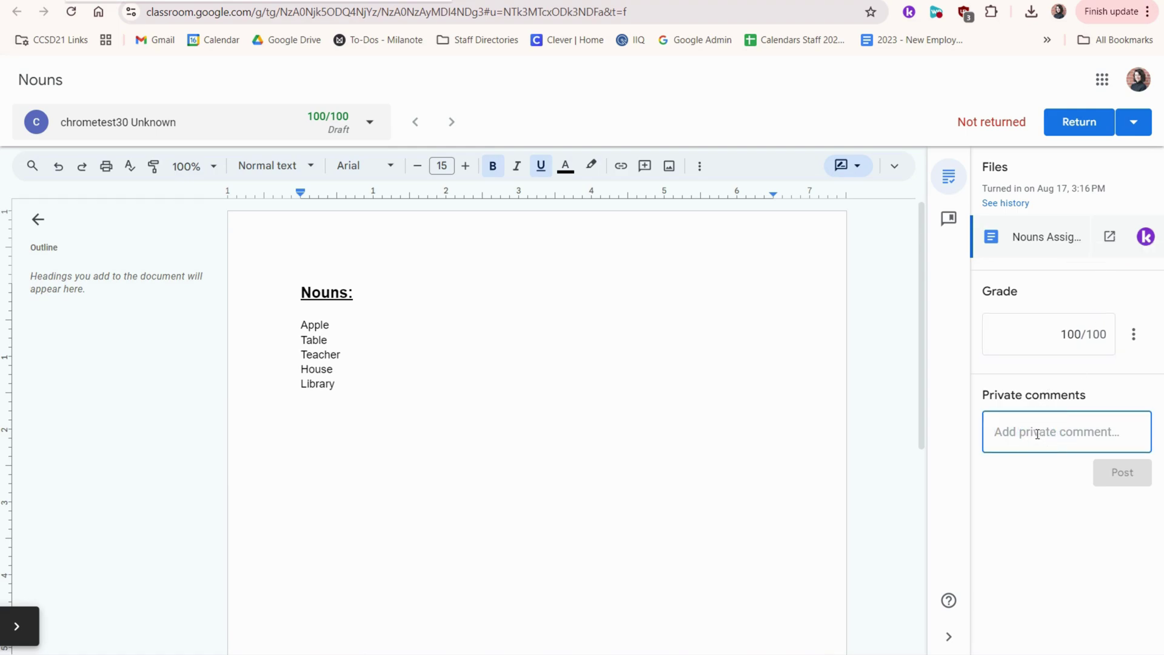
pyautogui.write('Great job!')
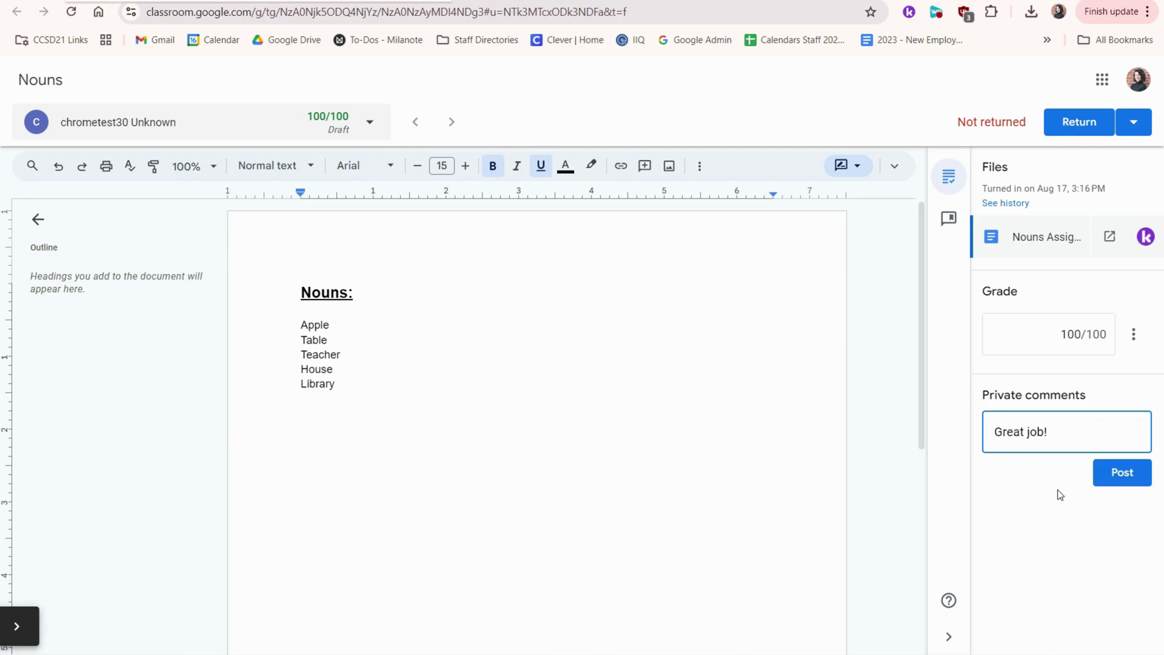
pyautogui.click(949, 219)
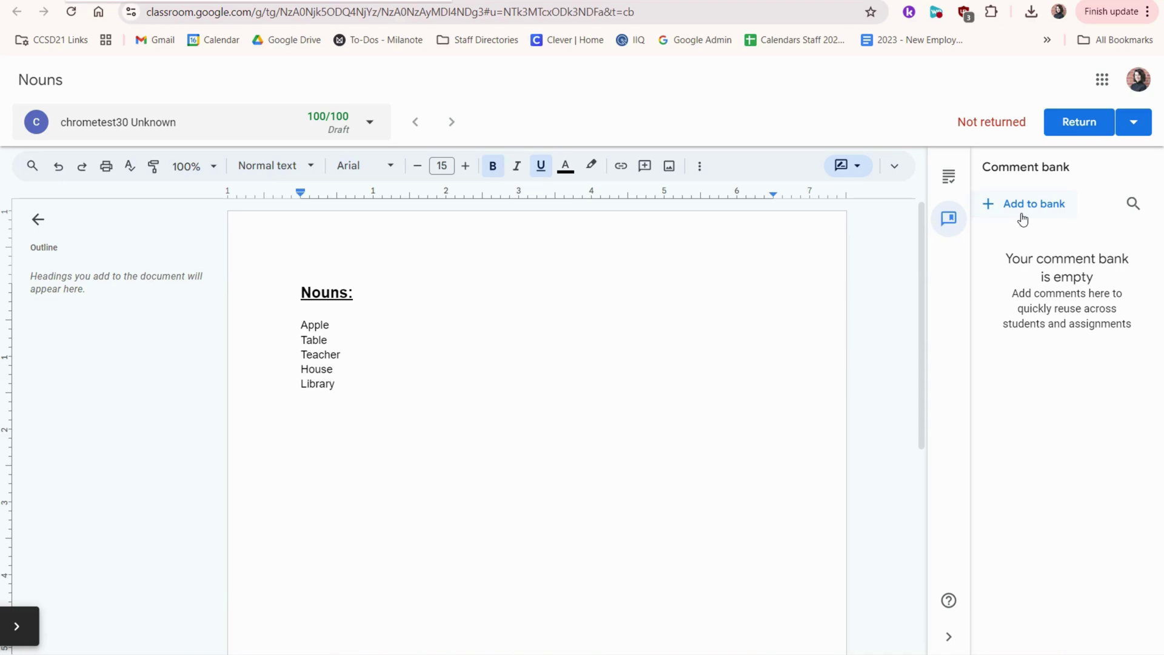
pyautogui.click(949, 176)
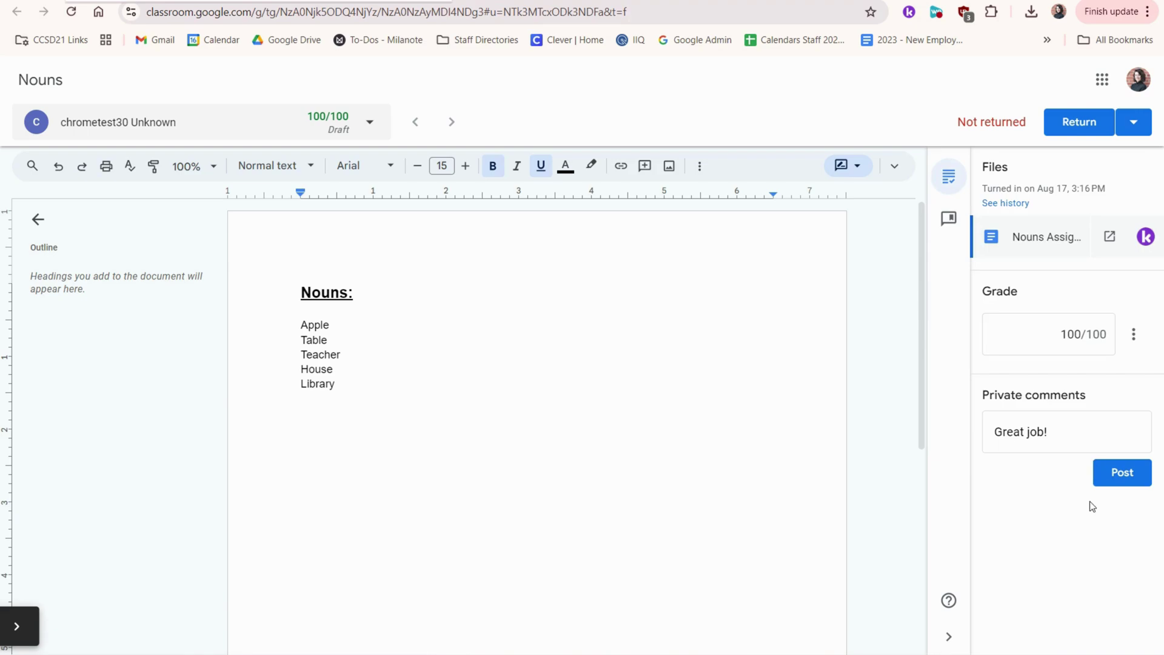
pyautogui.click(1115, 480)
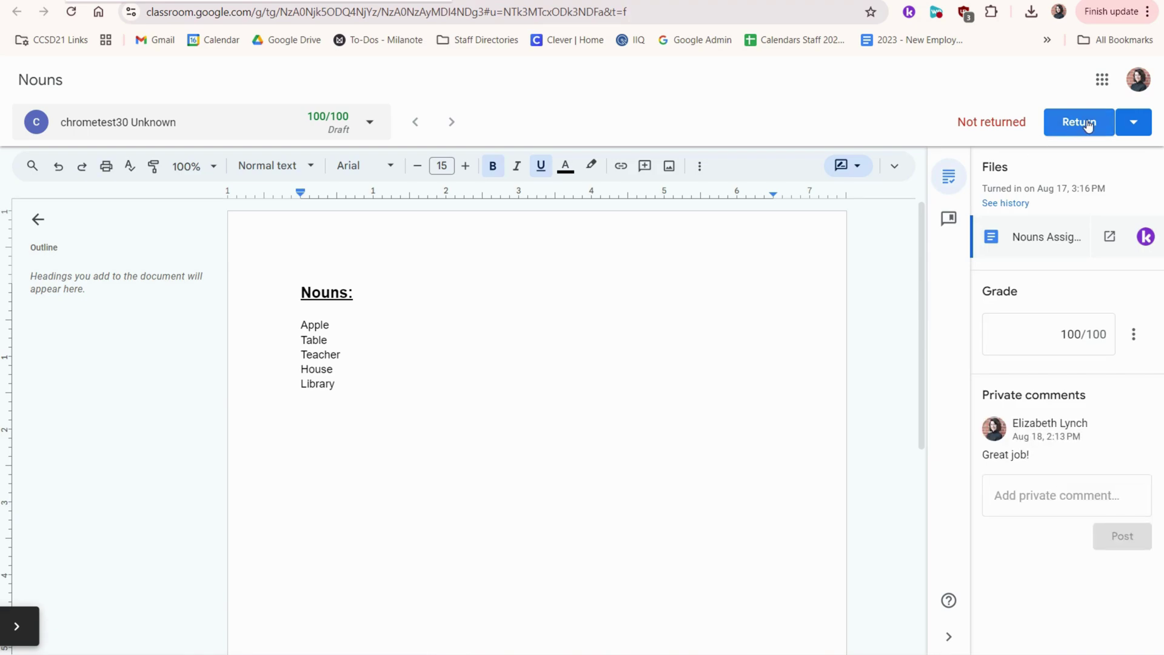
pyautogui.click(1130, 123)
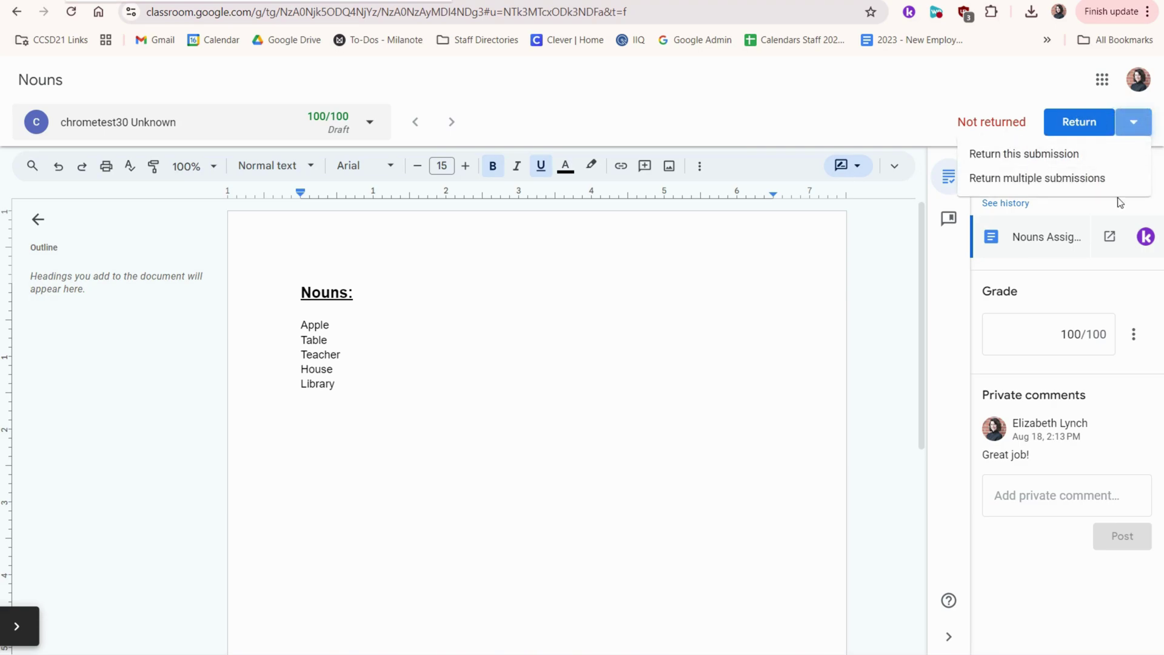
# - Return the 100/100 Nouns work to the student and bring up the class Grades table
pyautogui.click(1090, 129)
pyautogui.click(1089, 127)
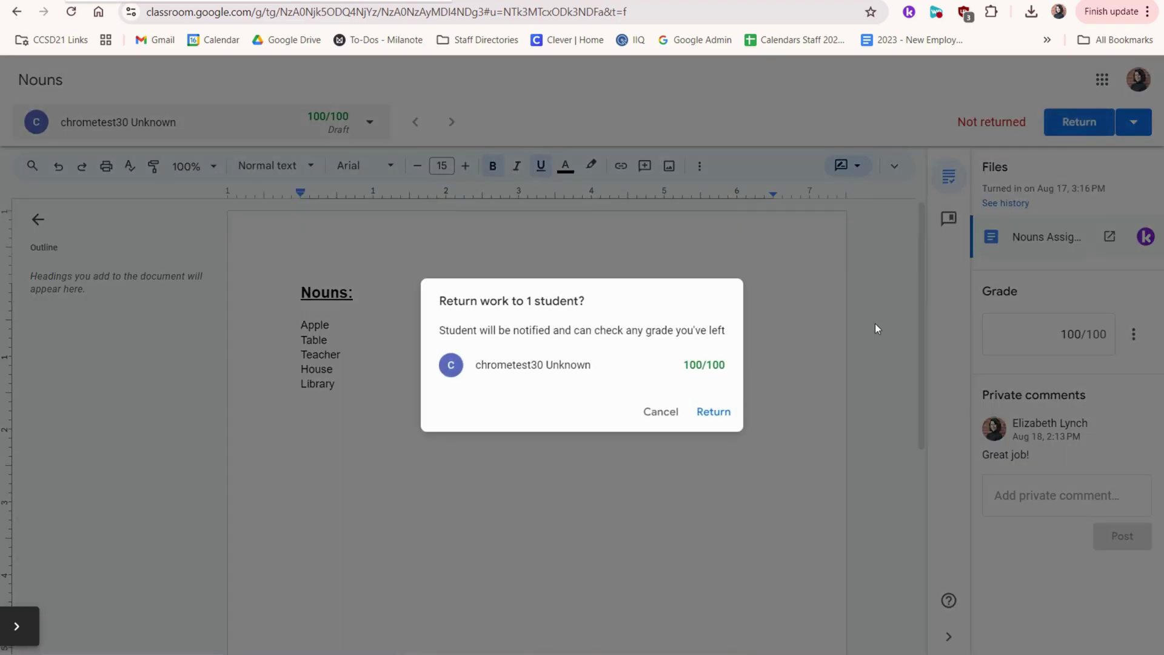
pyautogui.click(713, 413)
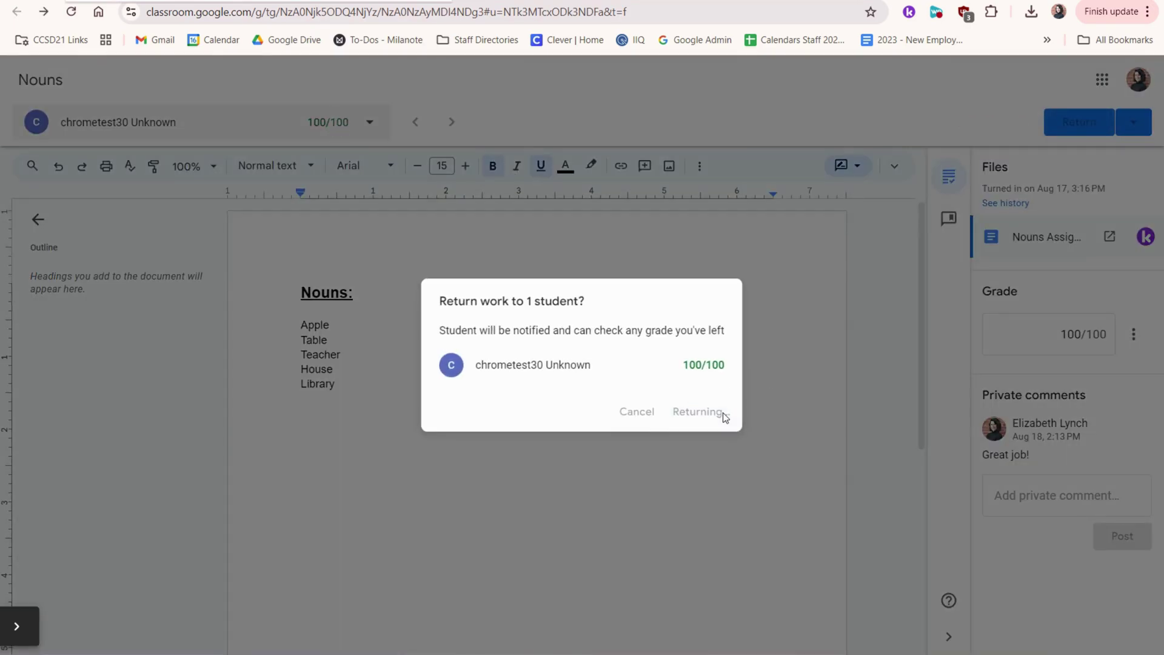
pyautogui.hotkey('ctrl', 'w')
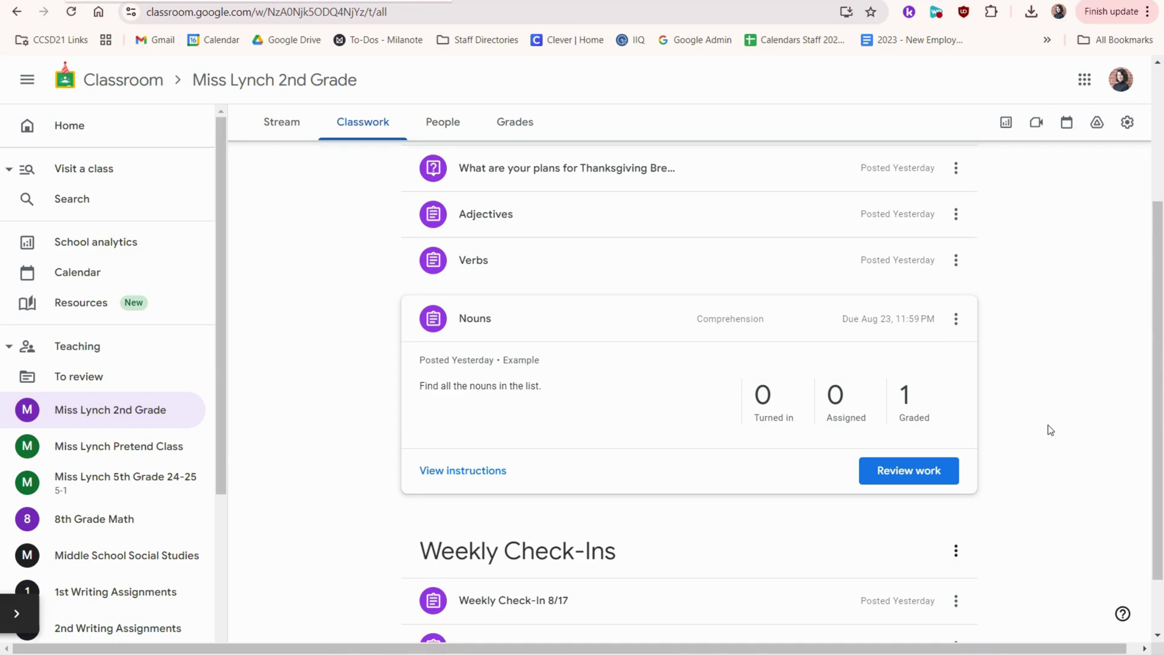
pyautogui.click(512, 119)
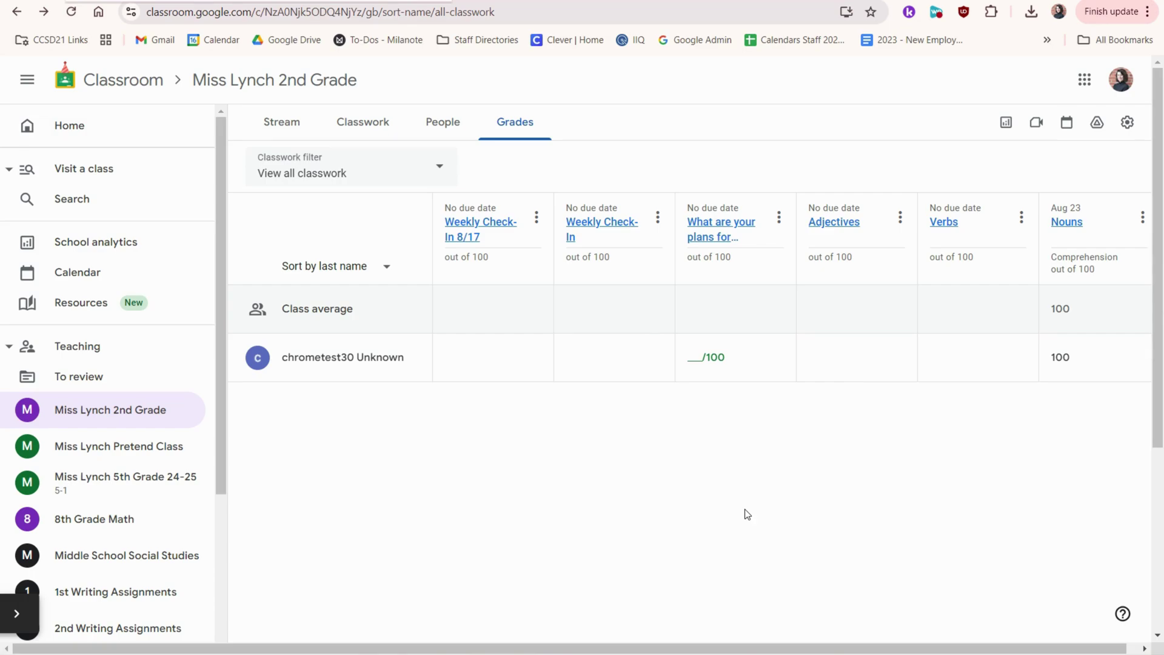
# - Open the Classwork filter dropdown on the Grades page
pyautogui.click(432, 156)
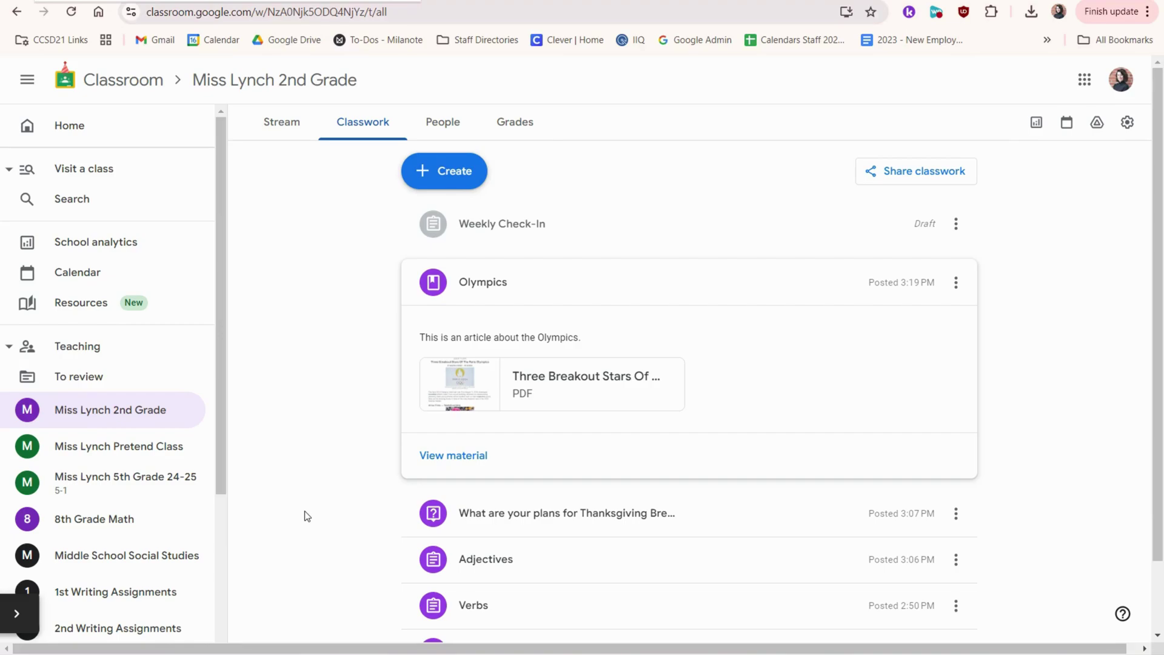
# - Assign the Weekly Check-In draft with Digital Notebook.pdf set to 'Make a copy for each student'
pyautogui.click(502, 224)
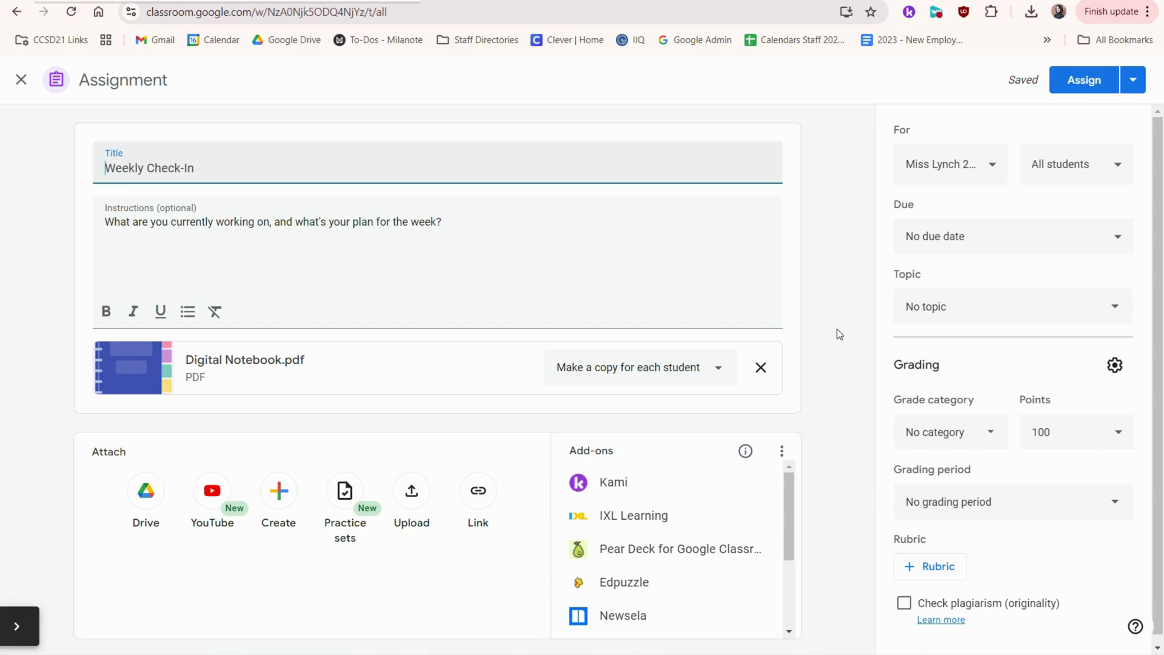
pyautogui.click(721, 367)
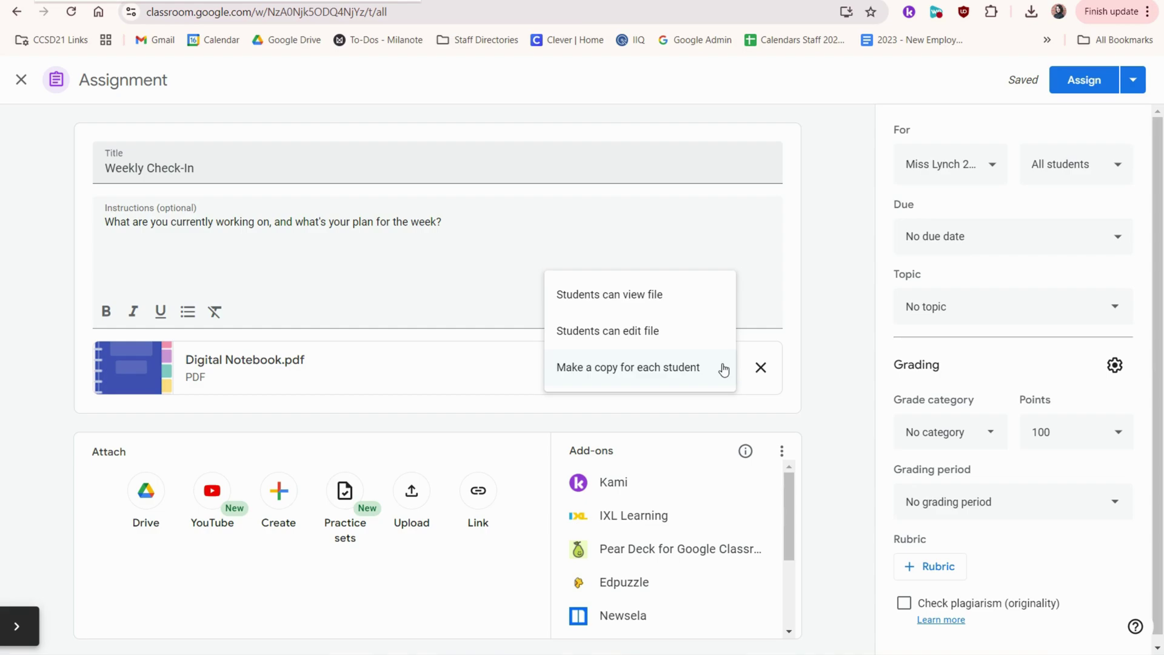
pyautogui.click(723, 368)
pyautogui.click(1083, 79)
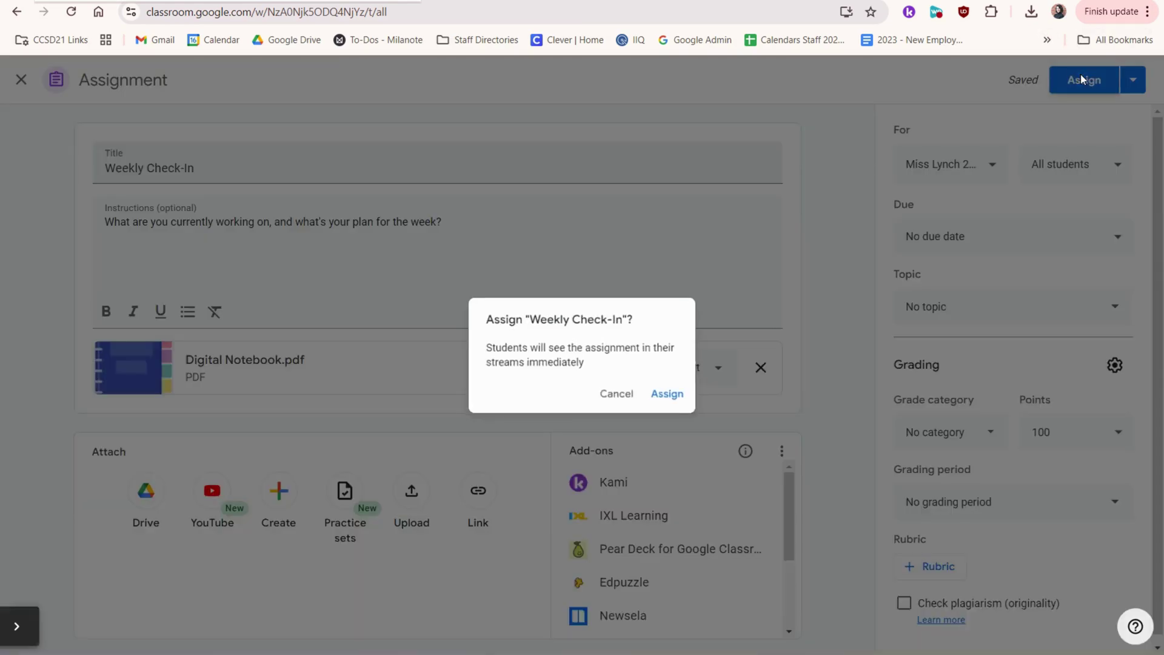
pyautogui.click(669, 394)
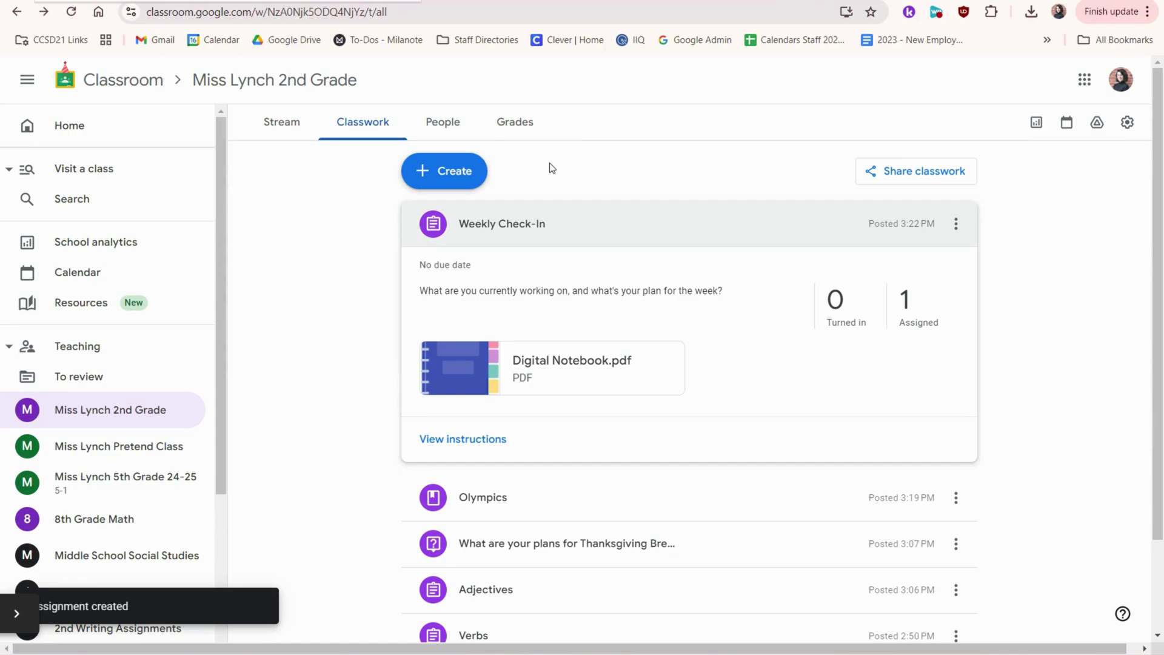
# - Reuse the Weekly Check-In post from Miss Lynch 2nd Grade and assign it as 'Weekly Check-In 8/17'
pyautogui.click(464, 173)
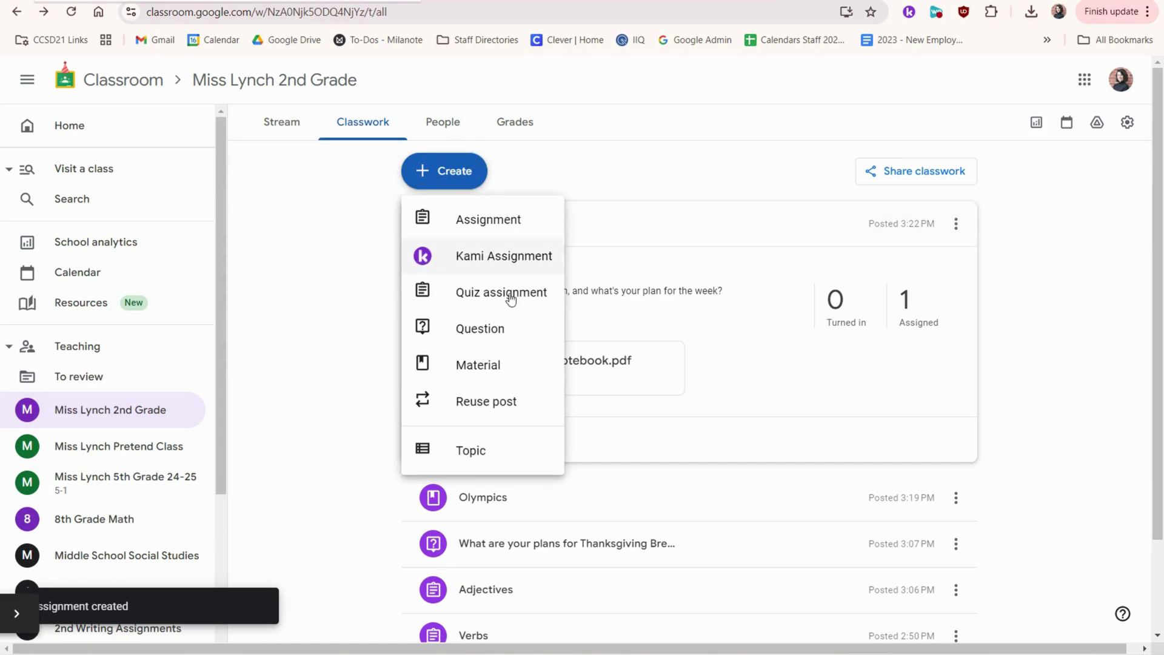
pyautogui.click(537, 400)
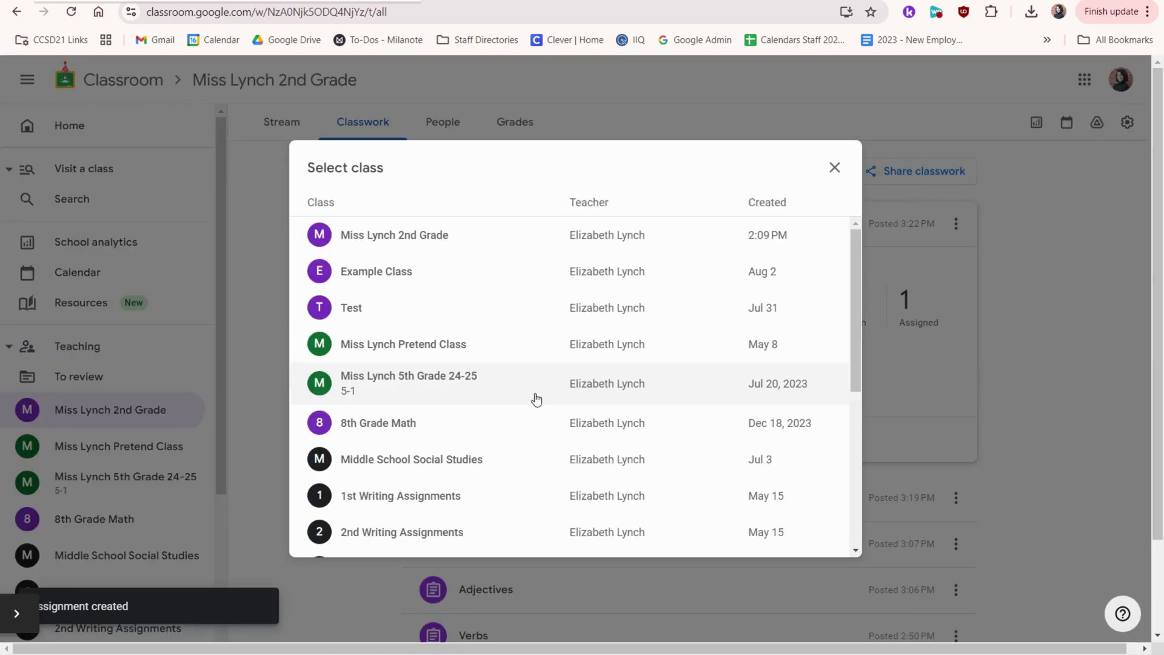
pyautogui.click(549, 237)
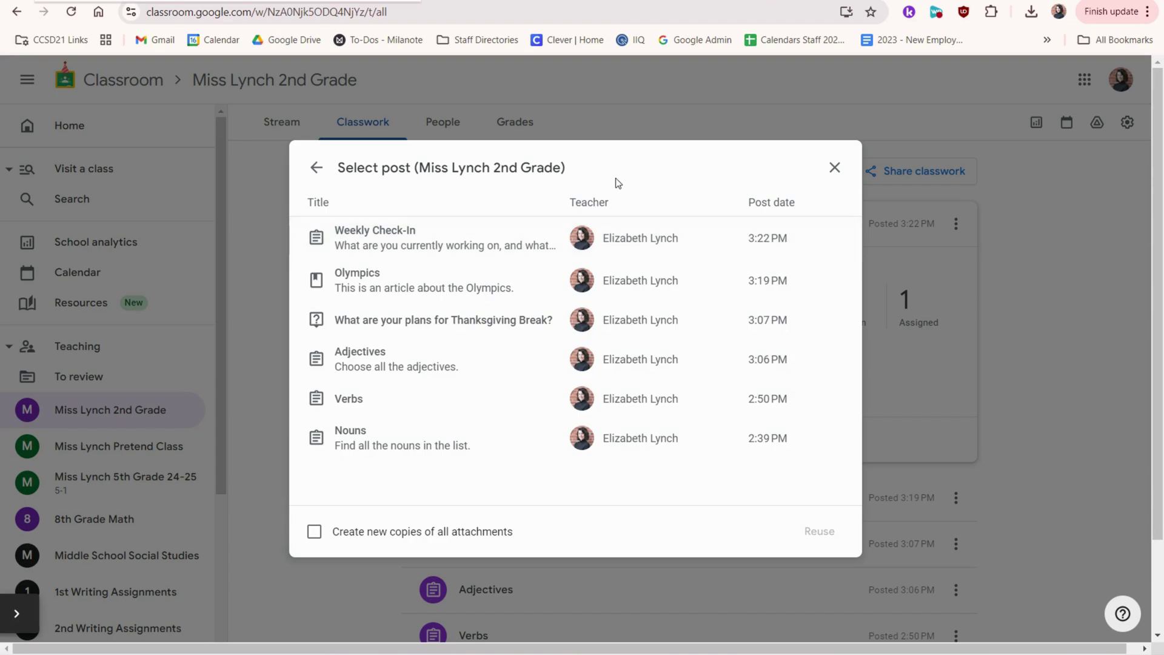
pyautogui.click(517, 233)
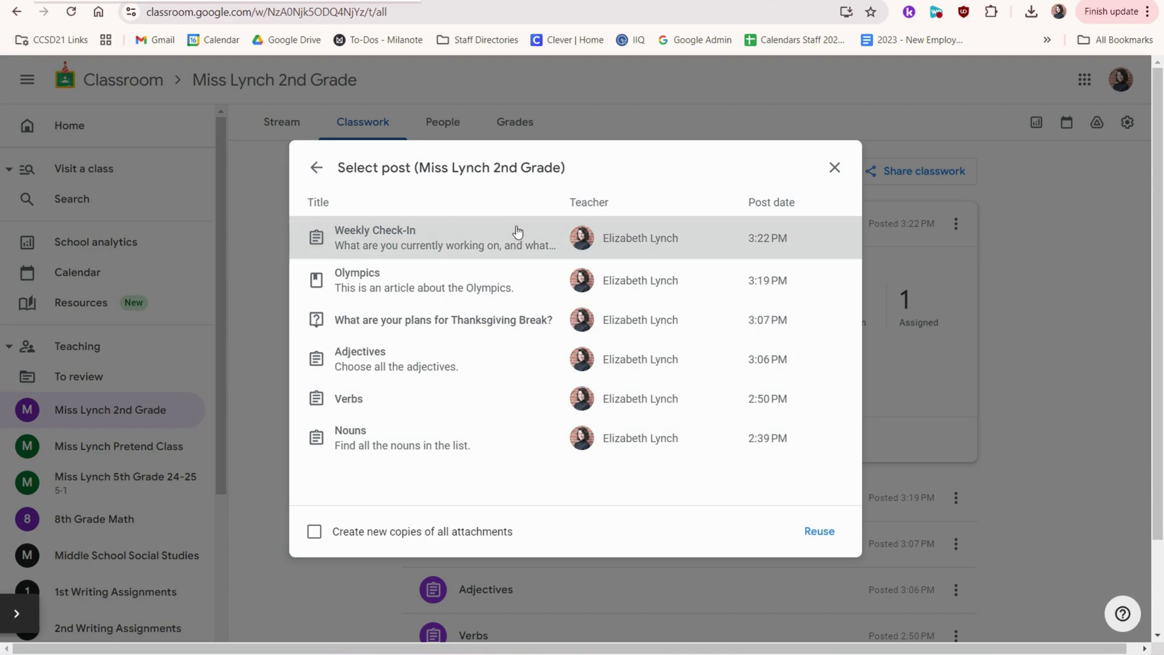
pyautogui.click(820, 531)
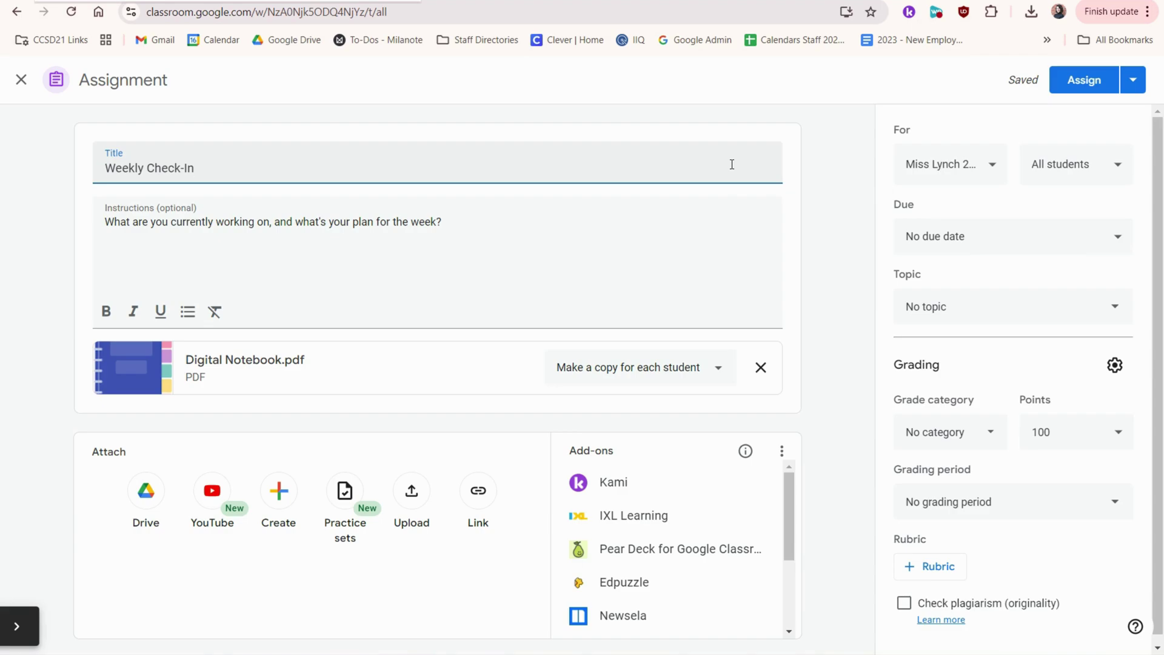
pyautogui.write('8/17')
pyautogui.click(1084, 80)
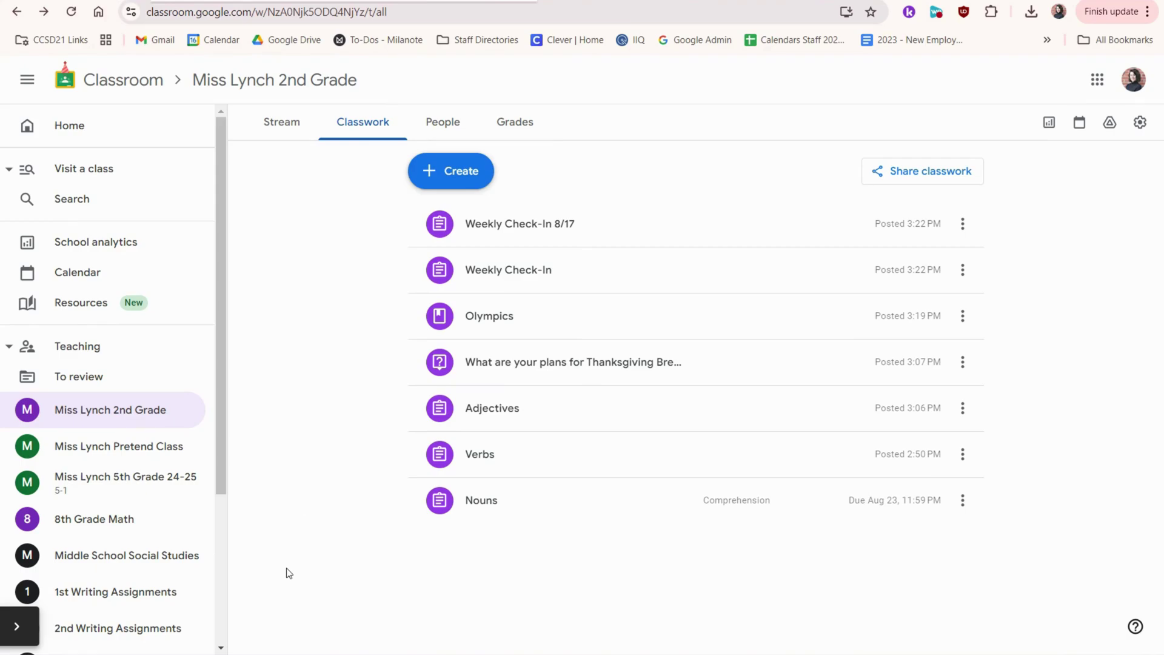
# - Create a new classwork topic named 'Weekly Check-Ins'
pyautogui.click(477, 182)
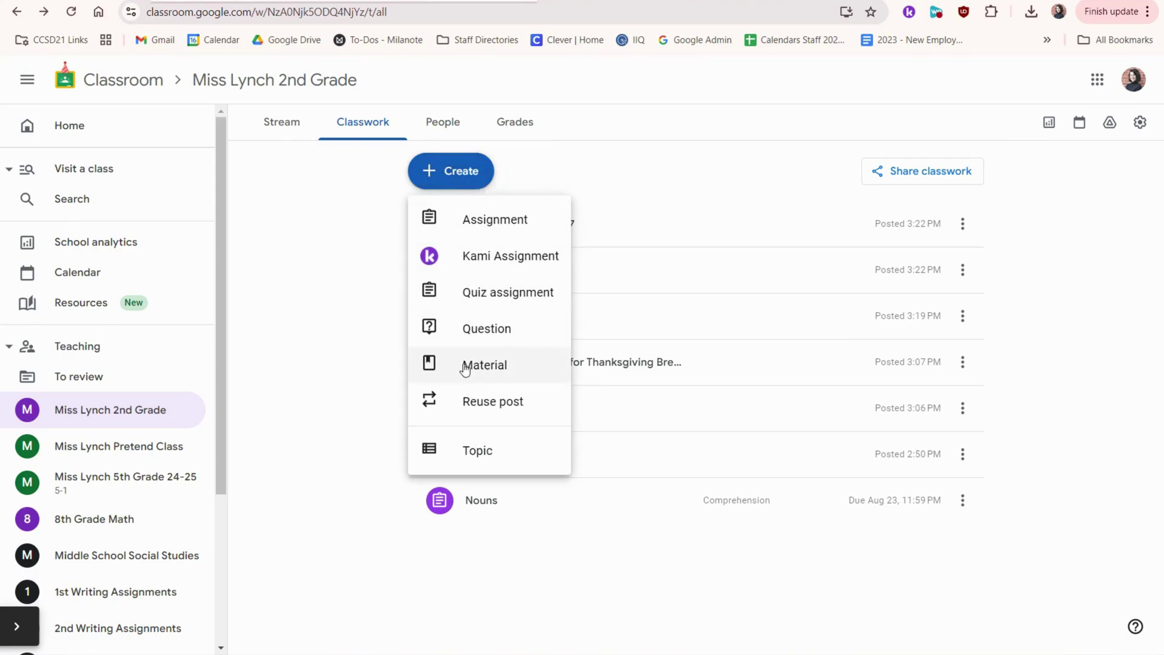
pyautogui.click(479, 450)
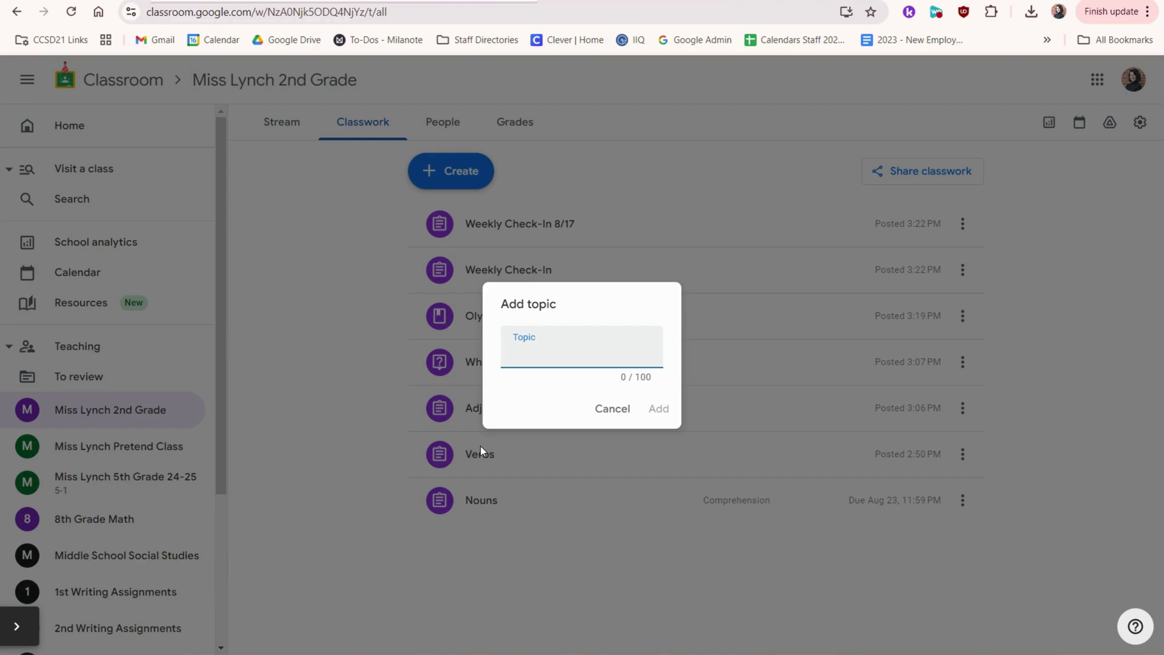
pyautogui.hotkey('ctrl', 'v')
pyautogui.click(659, 408)
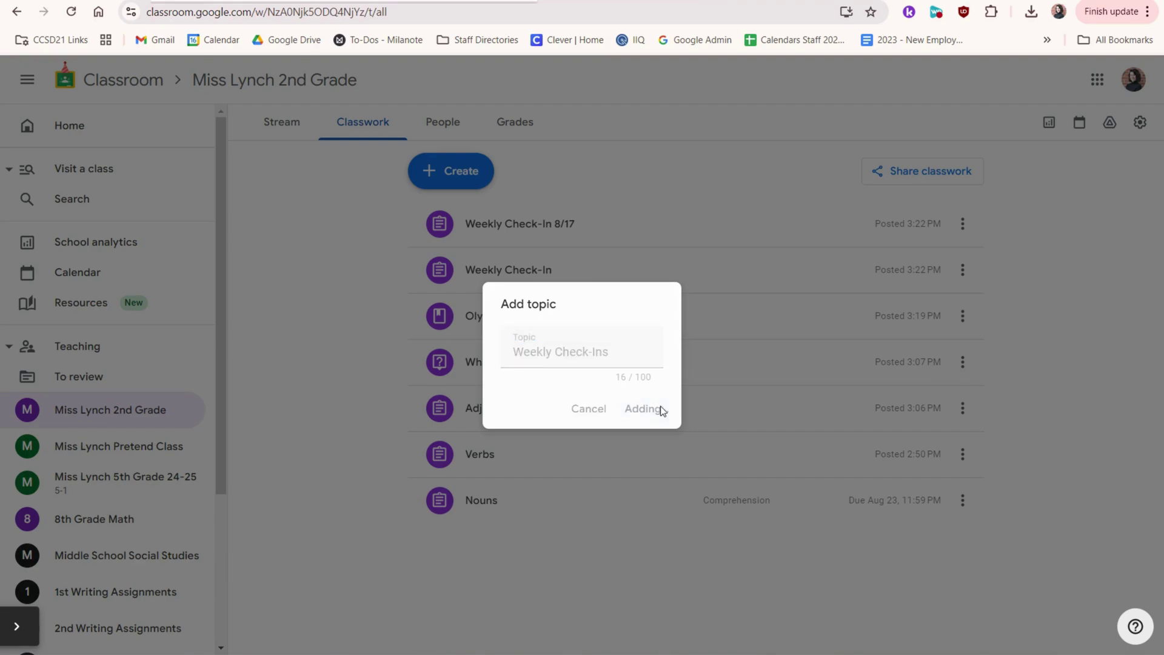
pyautogui.scroll(-4, 1027, 344)
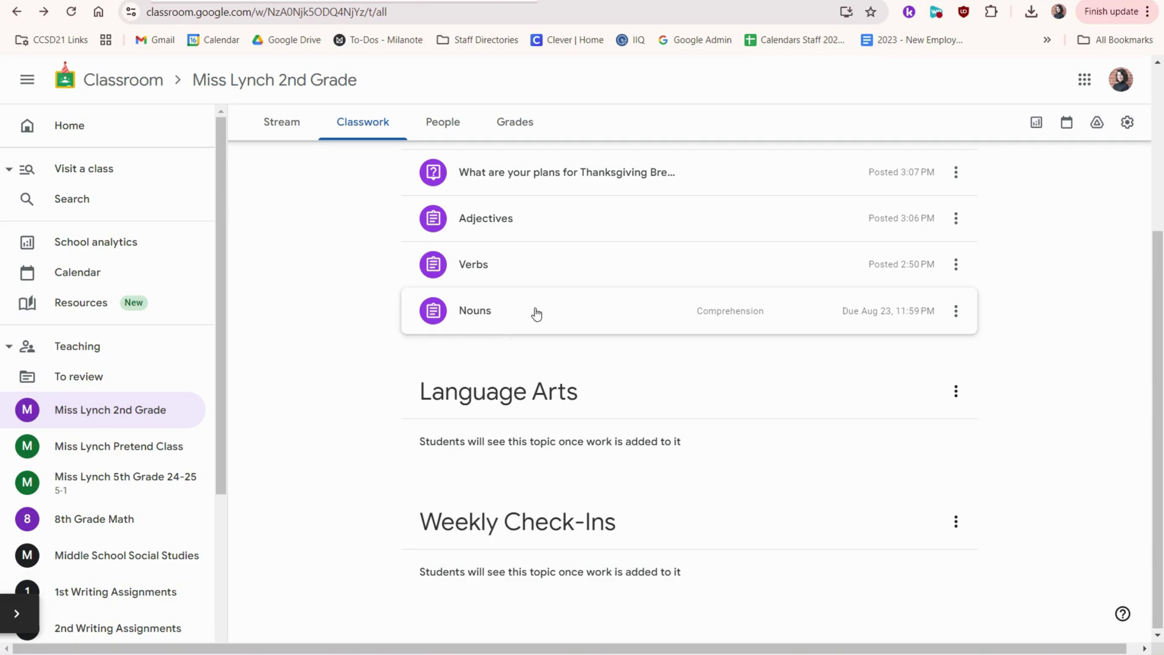
# - Drag the Nouns, Verbs and Adjectives cards under Language Arts, then return to the Stream
pyautogui.moveTo(537, 312); pyautogui.dragTo(559, 520)
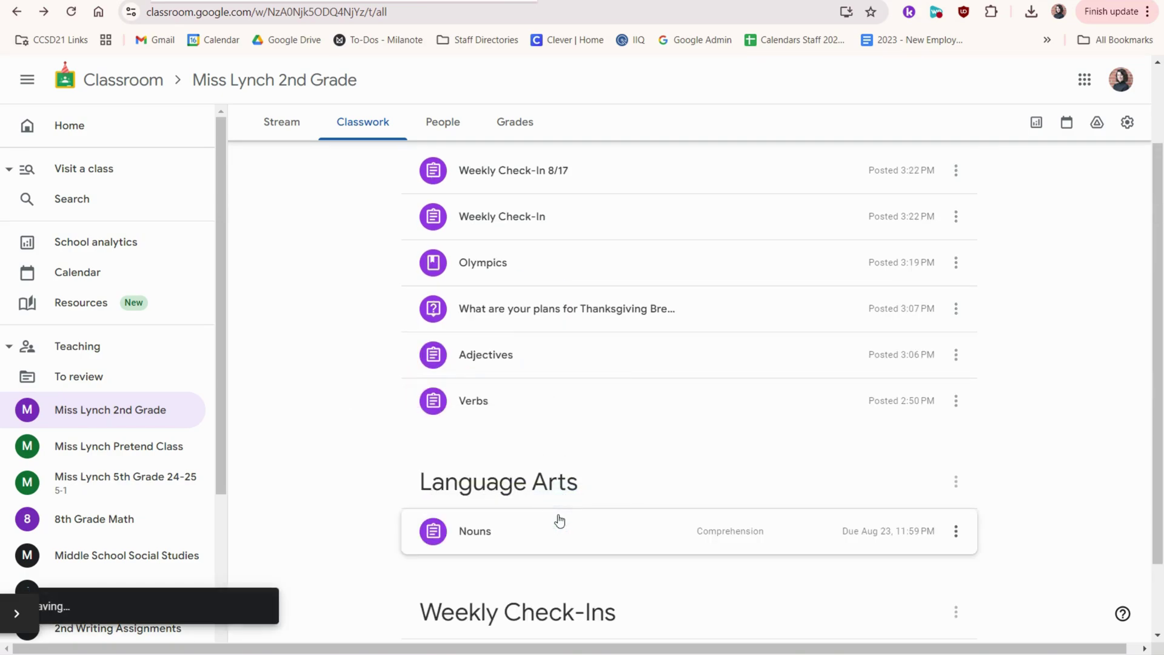
pyautogui.moveTo(606, 406); pyautogui.dragTo(609, 541)
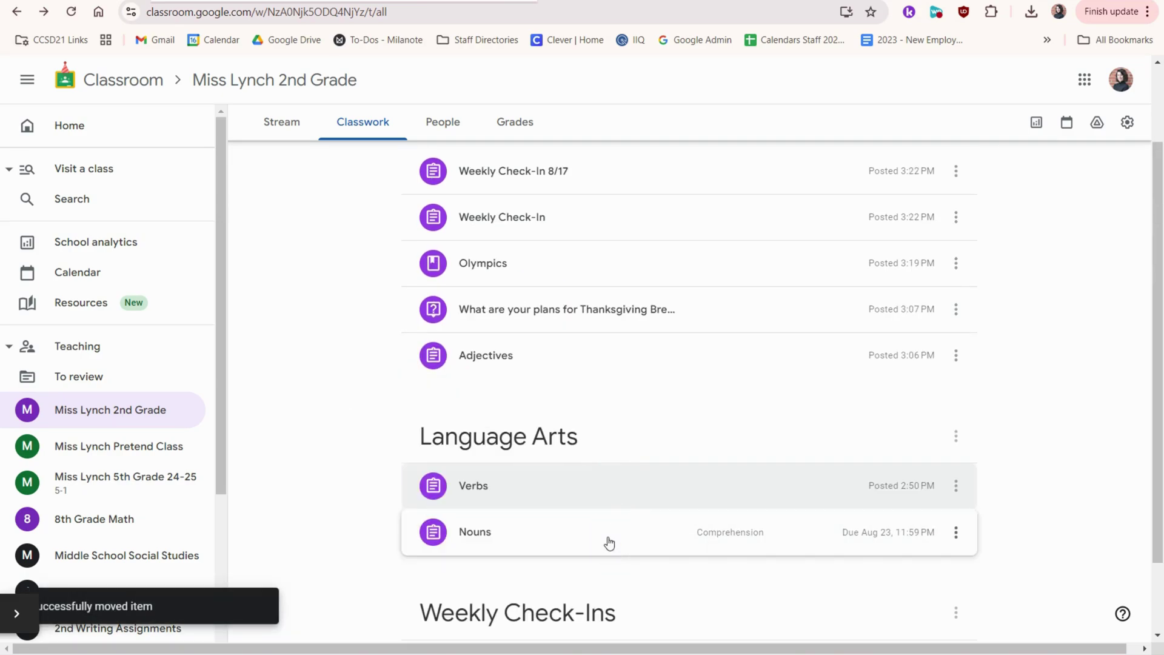
pyautogui.moveTo(629, 343); pyautogui.dragTo(620, 471)
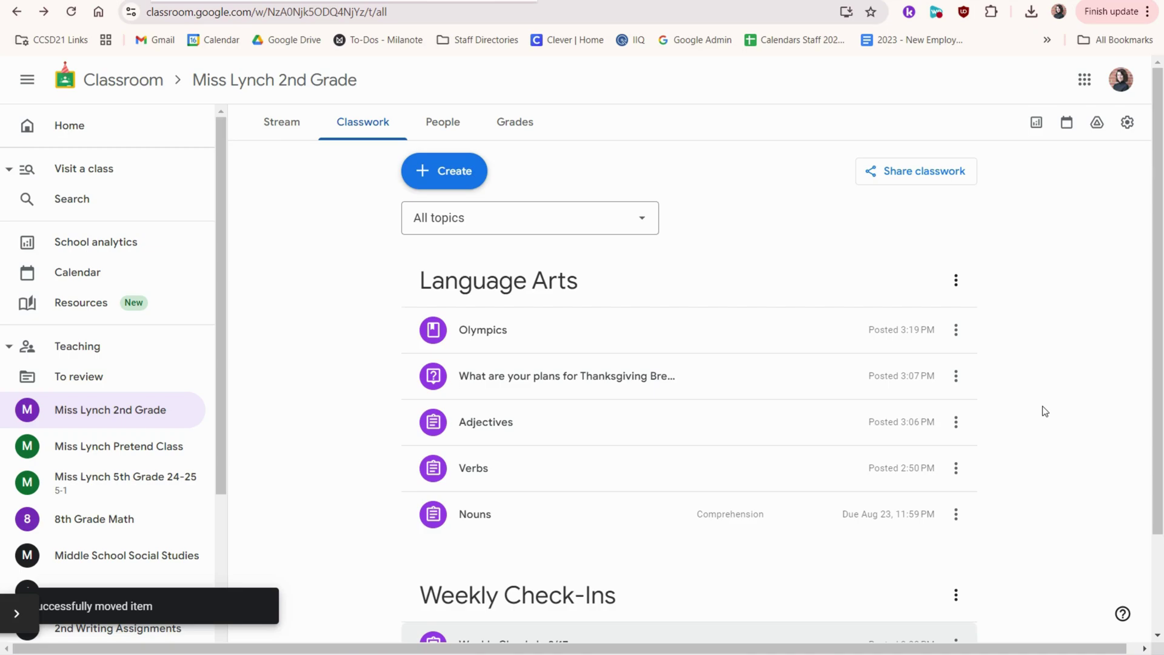
pyautogui.scroll(-3, 1052, 384)
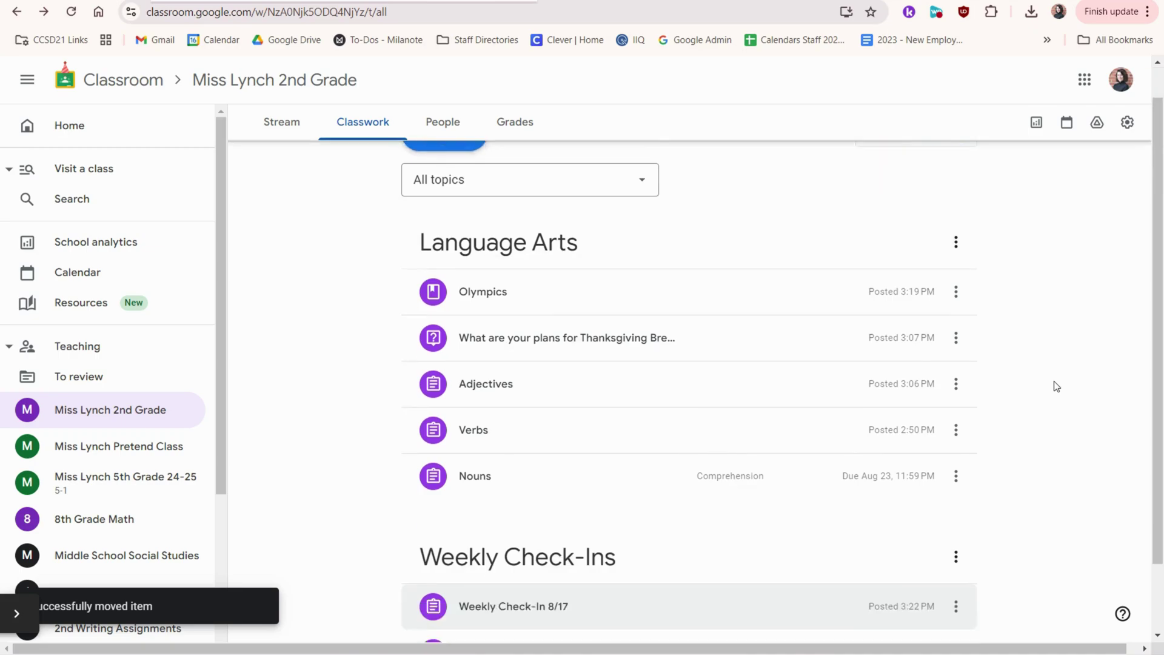
pyautogui.scroll(3, 1055, 386)
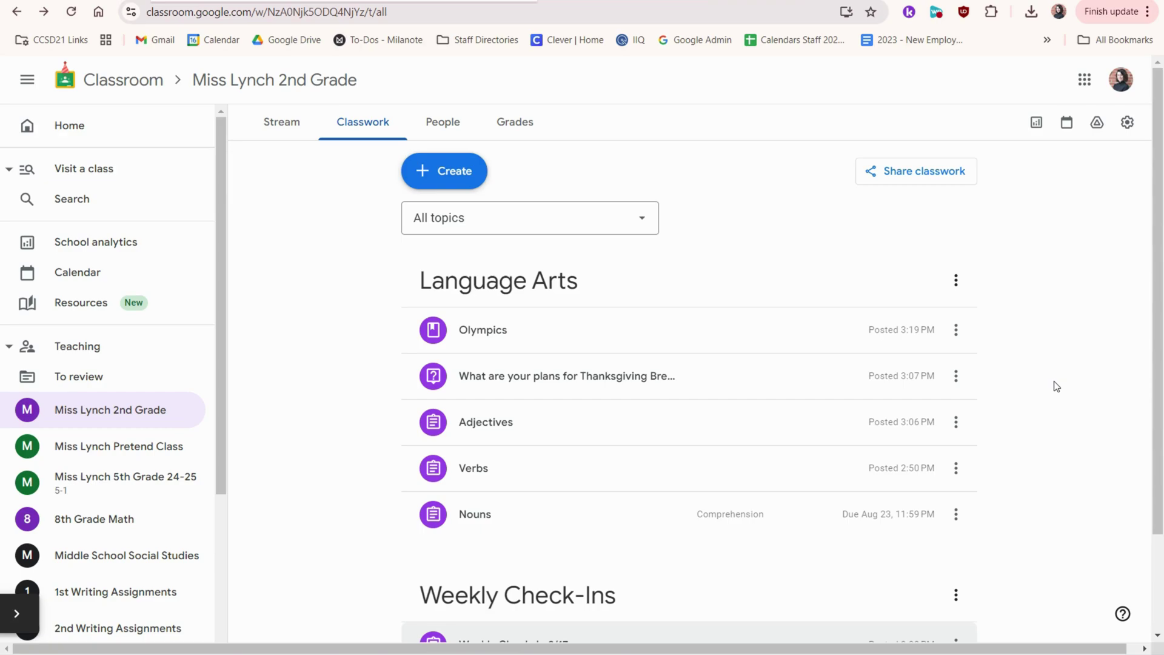
pyautogui.hotkey('alt', 'Left')
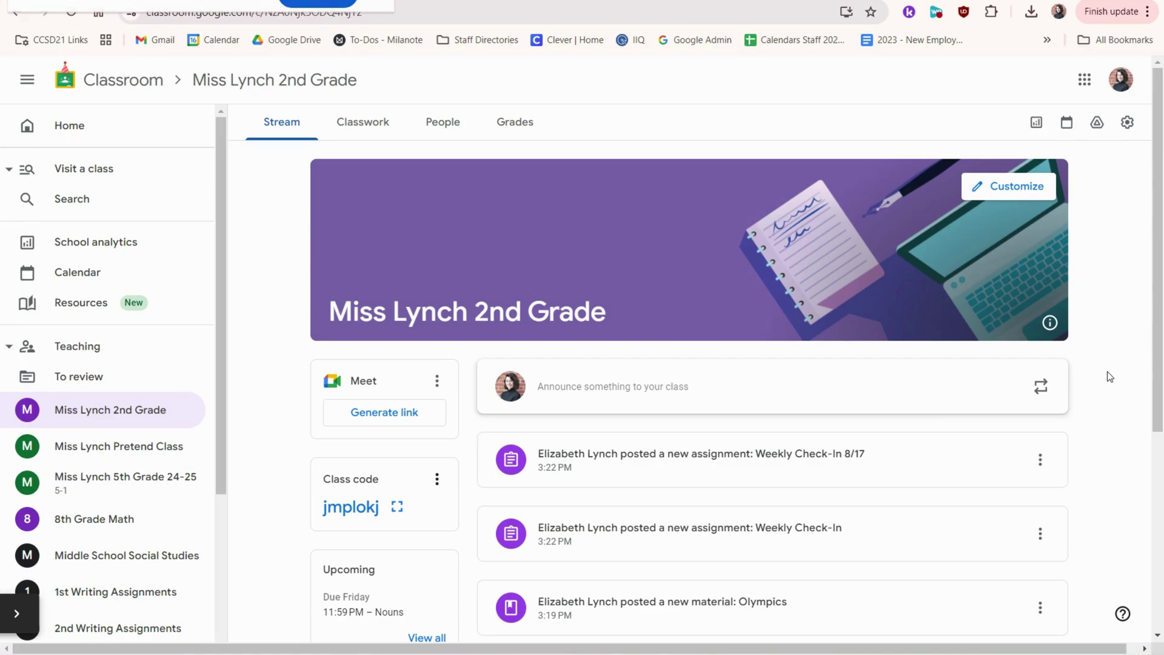
# - Post an announcement starting 'Hi cl…' linking today's Print Shop Booklet Tutorial with Canva video
pyautogui.click(944, 386)
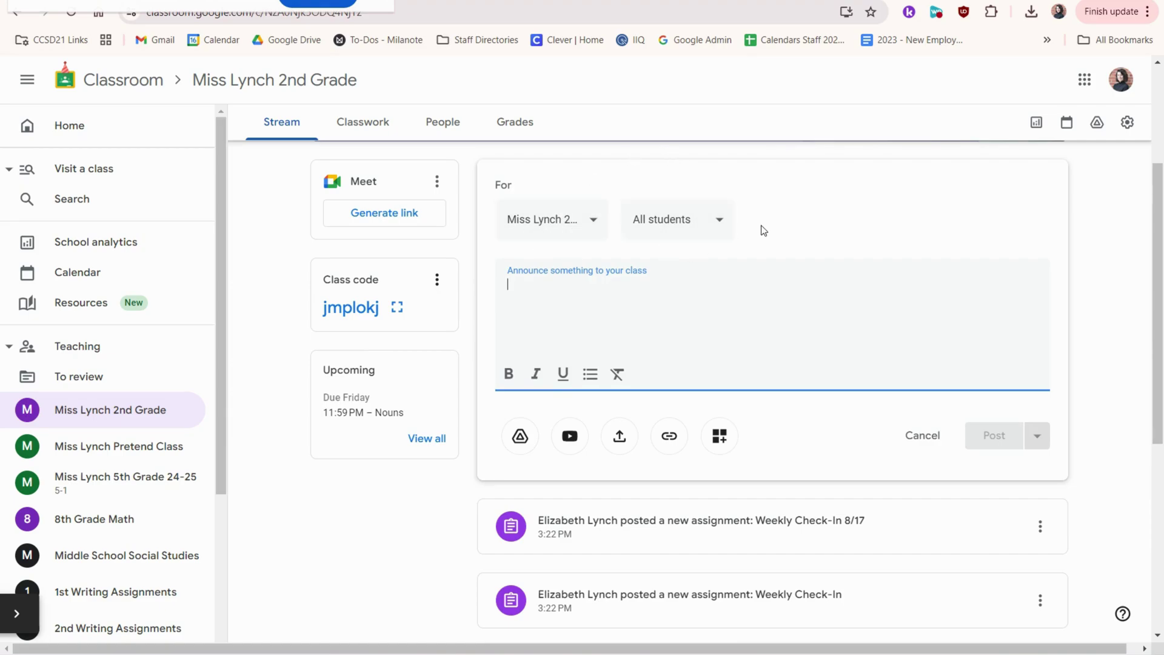
pyautogui.write("Hi class! Here is a link to the video we're watching today.")
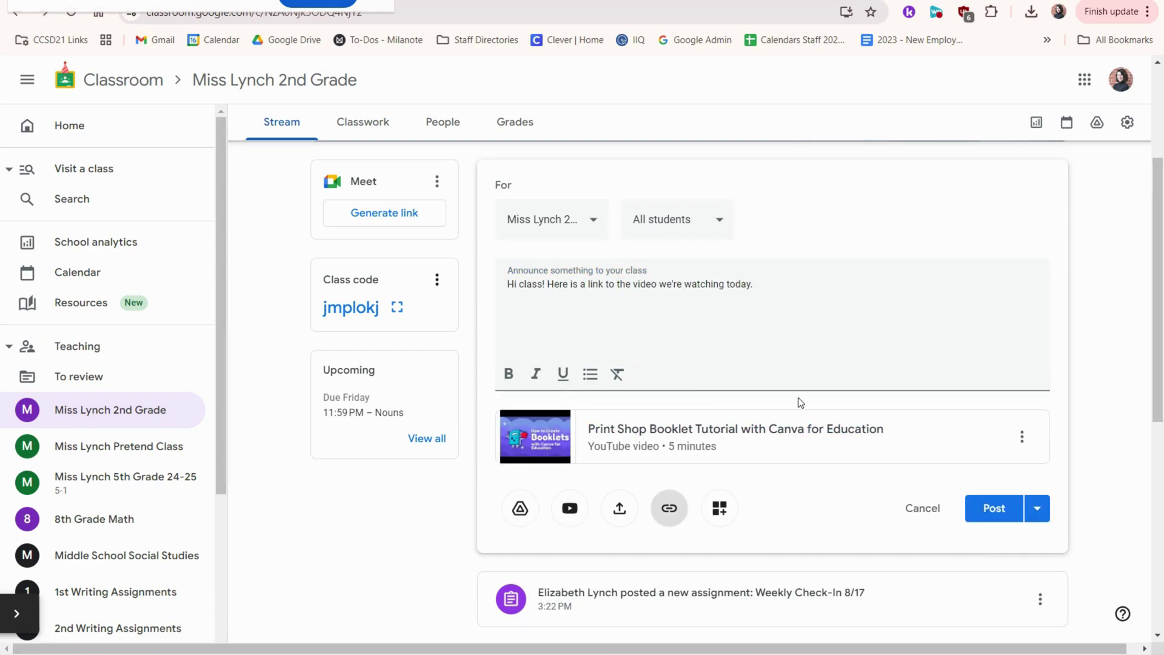
pyautogui.click(994, 509)
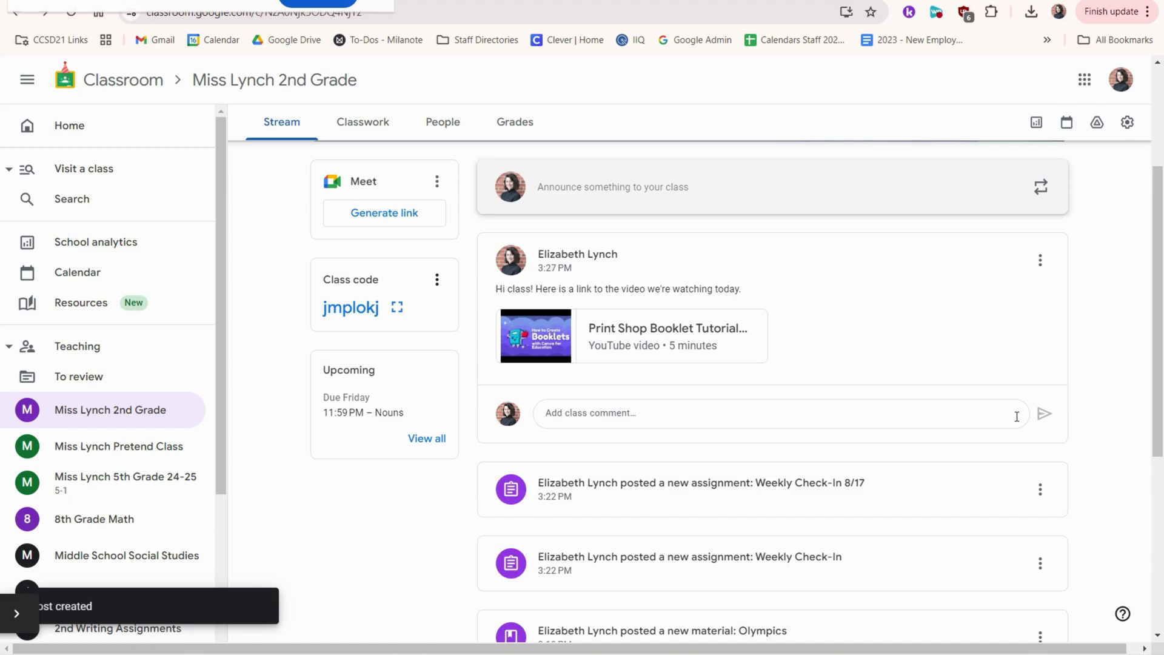
# - In Class settings, set the Stream to 'Only teachers can post or comment' and save
pyautogui.click(1125, 128)
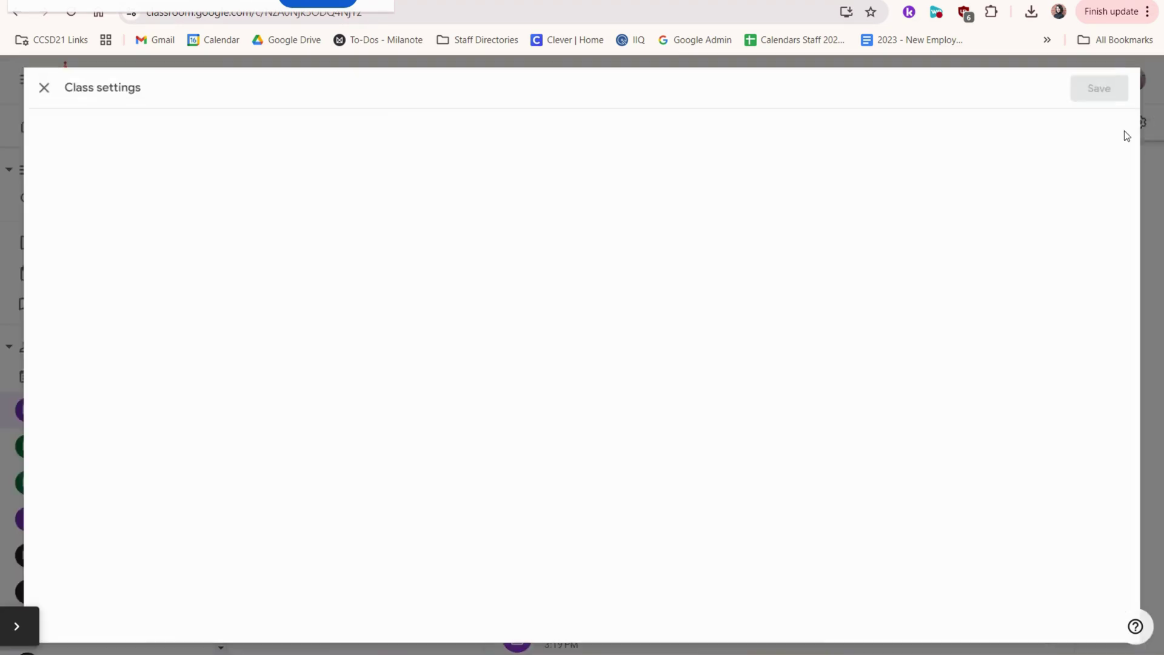
pyautogui.scroll(-1, 969, 417)
pyautogui.scroll(-7, 970, 418)
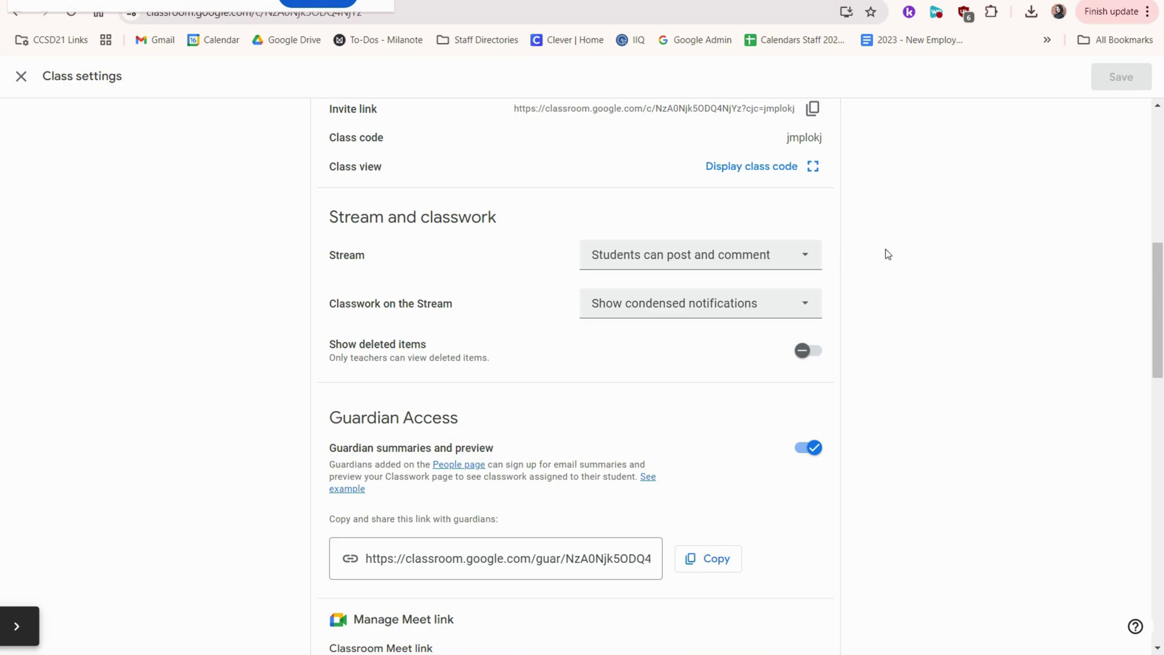
pyautogui.click(810, 262)
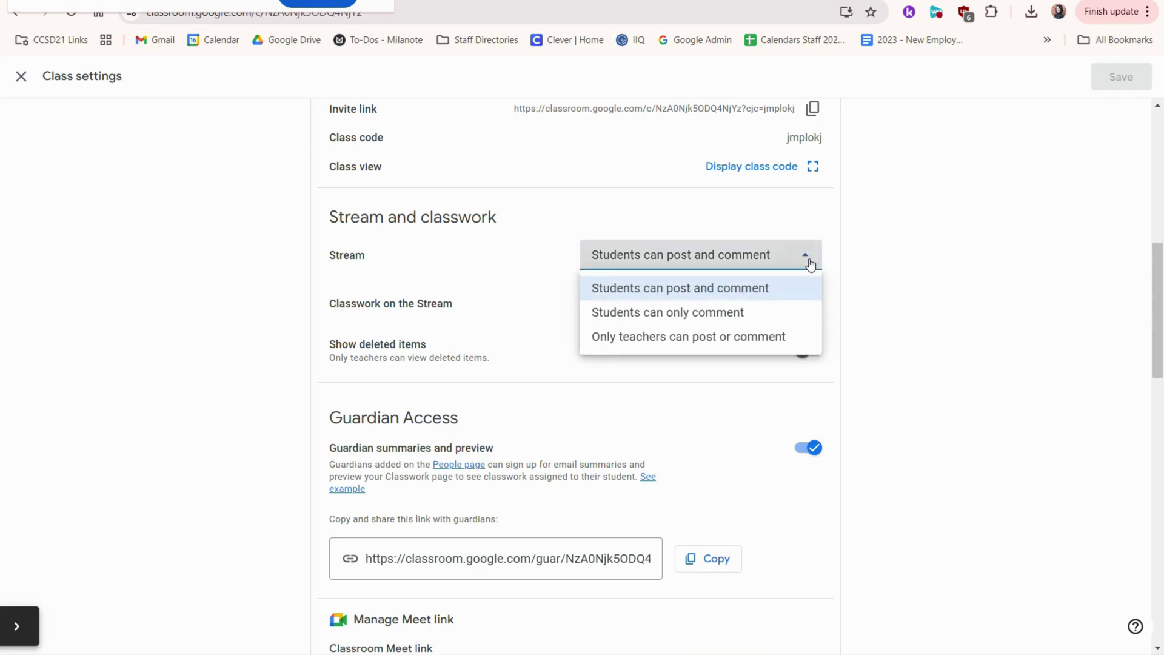
pyautogui.click(790, 342)
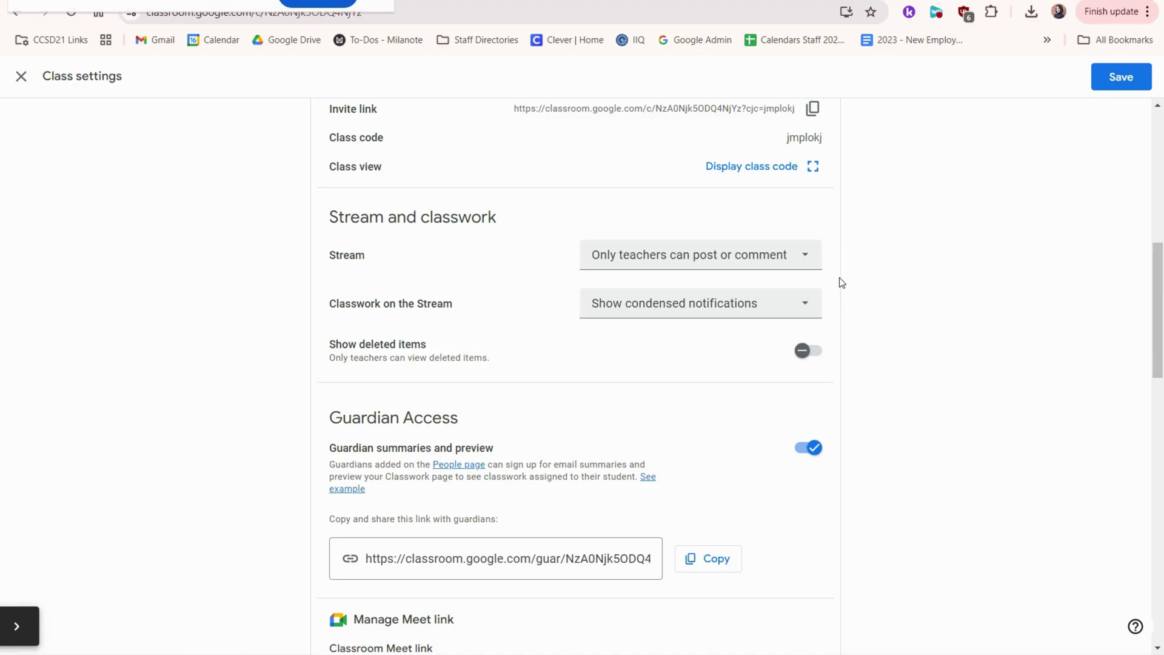
pyautogui.click(1113, 84)
pyautogui.scroll(-4, 1005, 387)
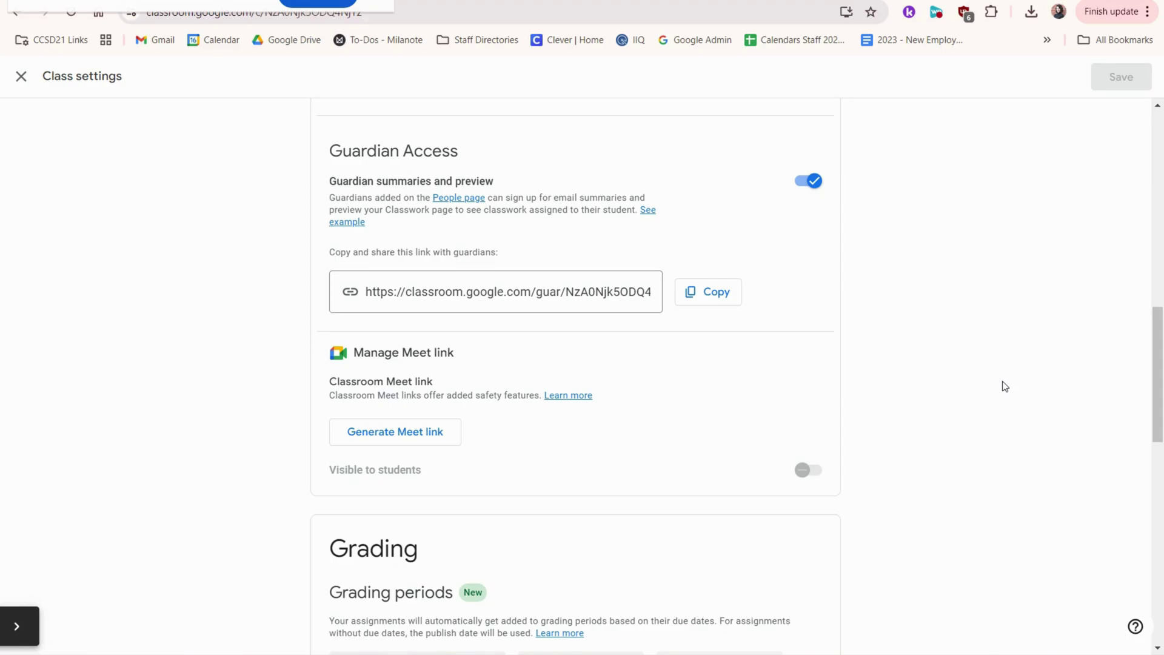
# - Turn Guardian summaries off and back on, choose the classes to apply them to, and save the settings
pyautogui.click(814, 182)
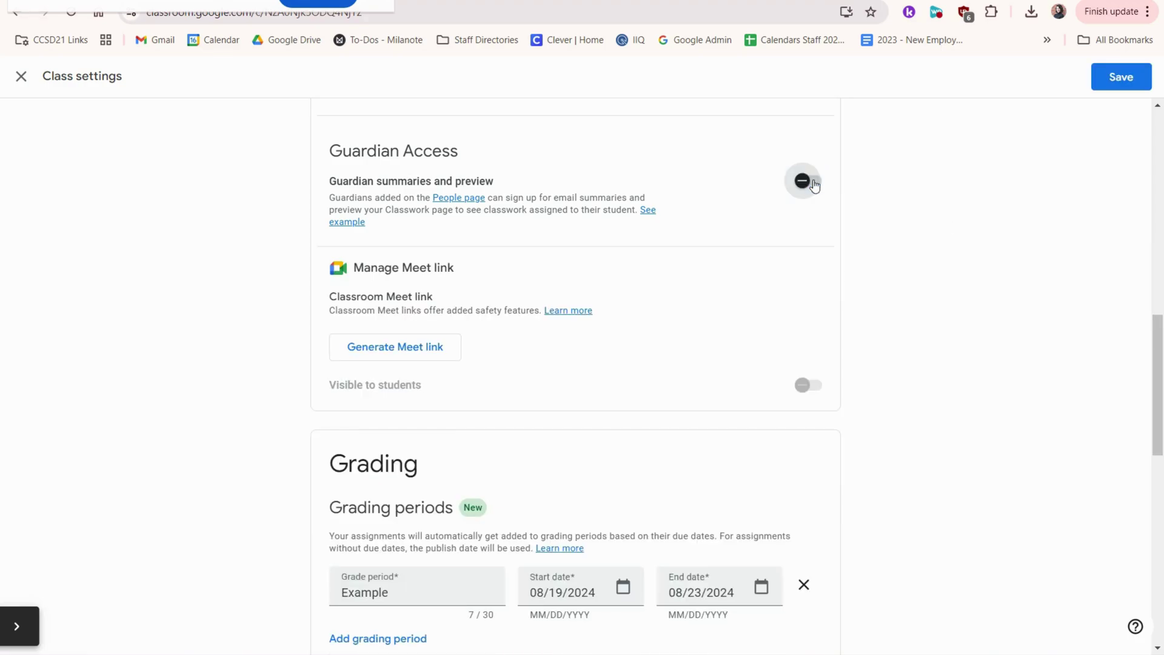
pyautogui.click(813, 181)
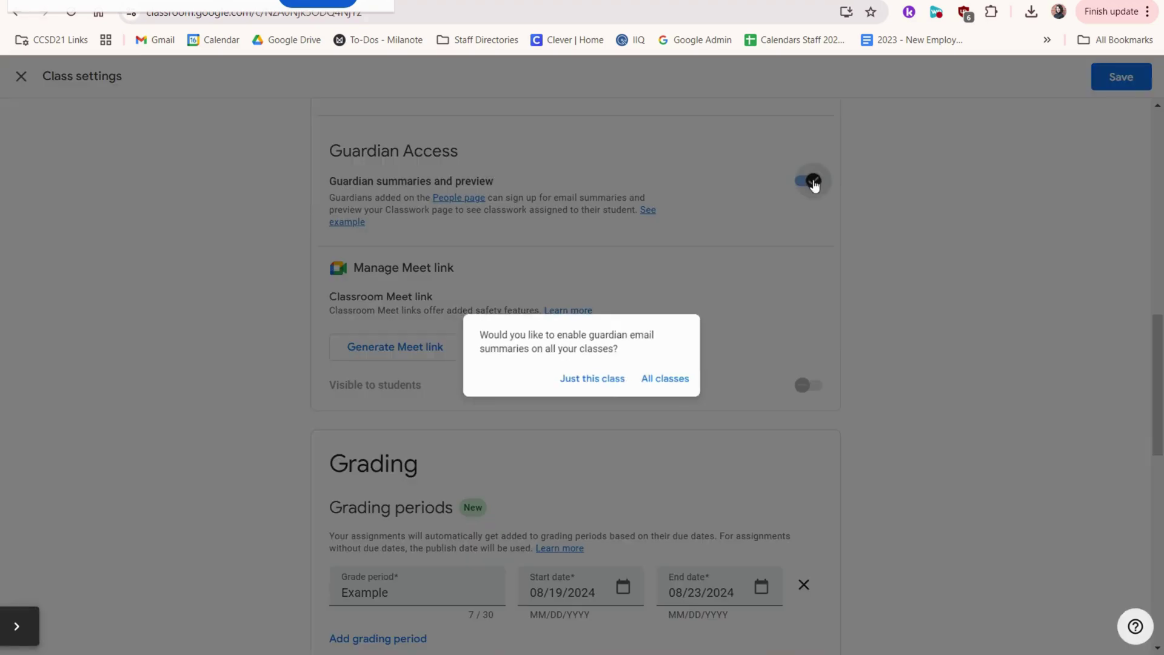
pyautogui.click(755, 358)
pyautogui.scroll(-5, 985, 376)
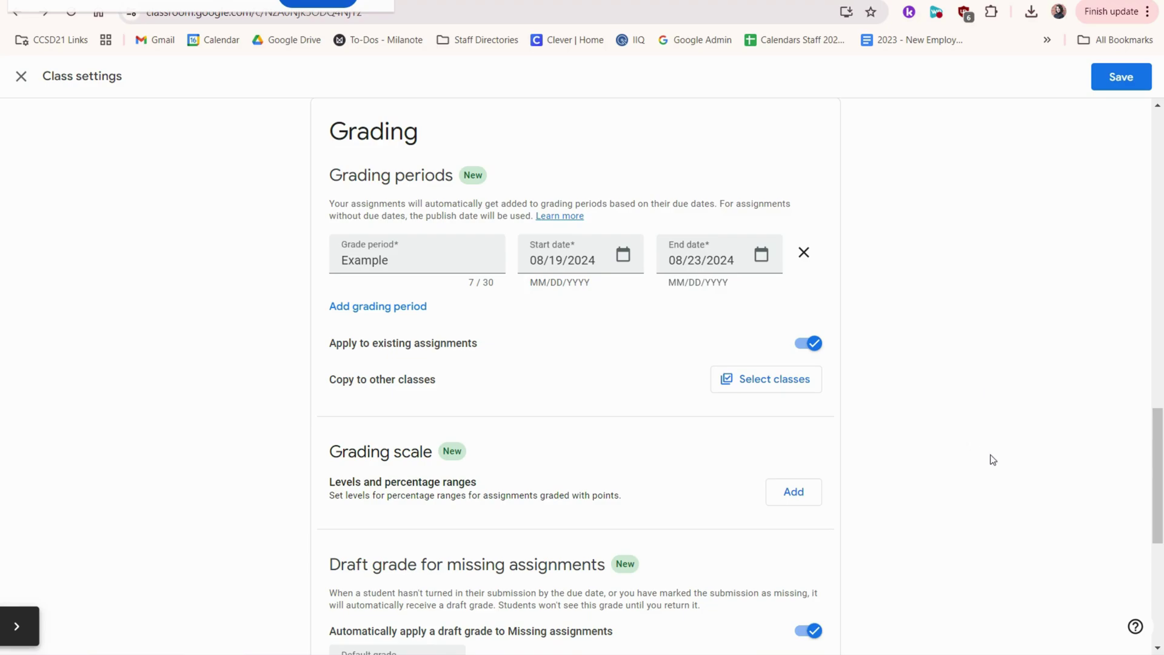
pyautogui.scroll(-2, 994, 459)
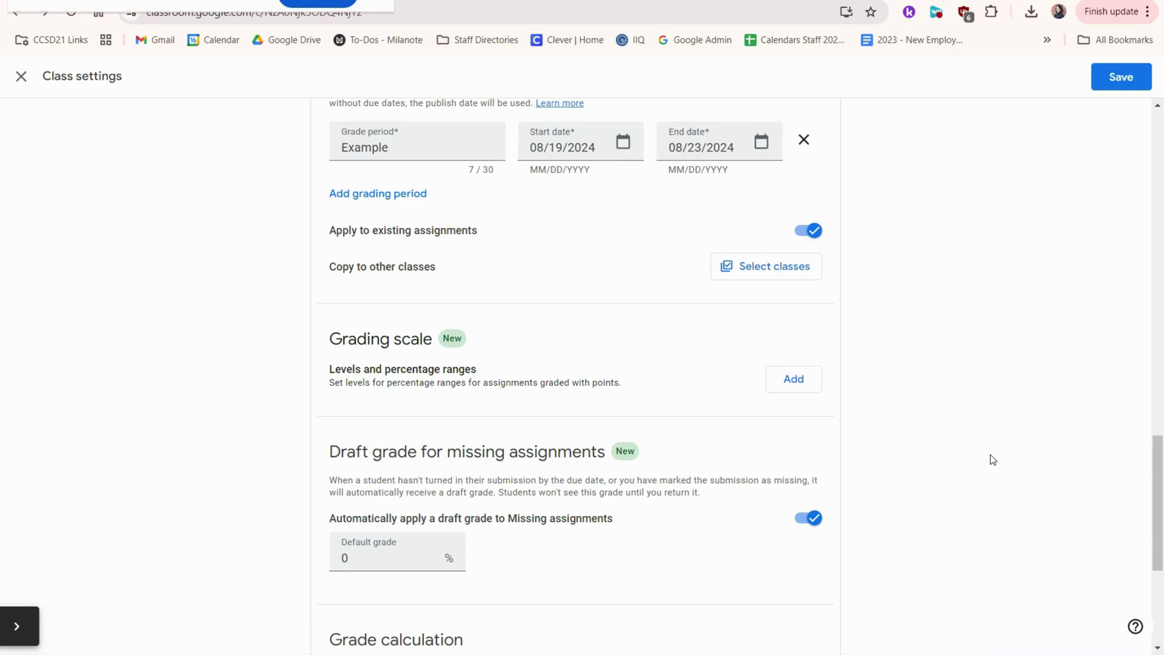
pyautogui.scroll(-5, 993, 459)
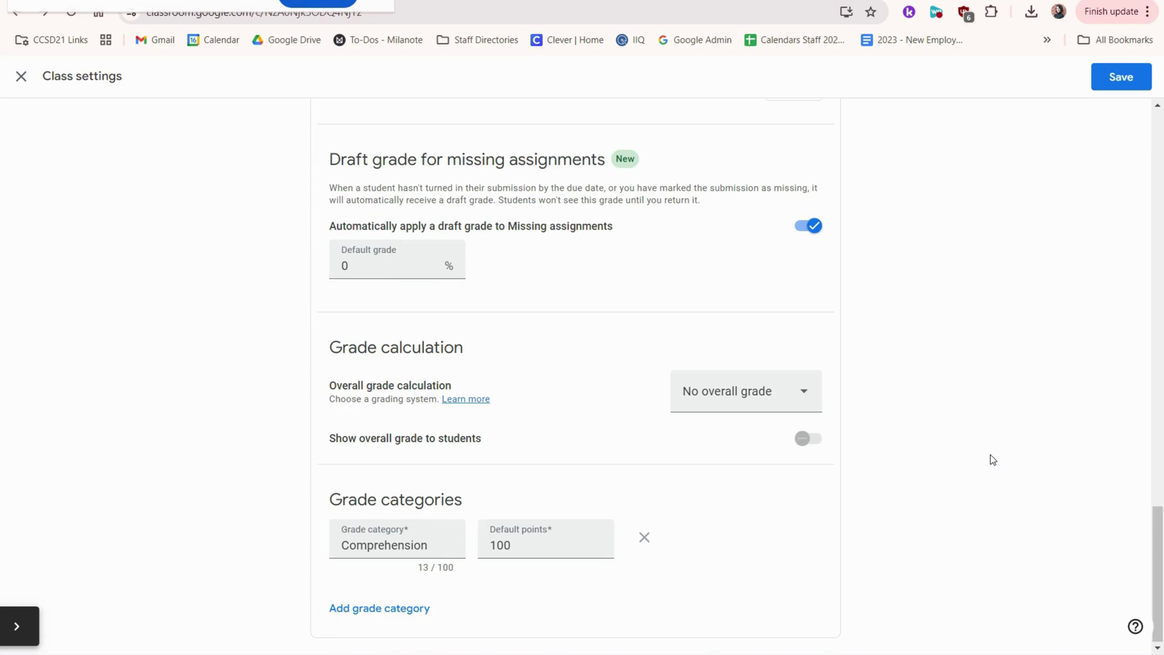
pyautogui.click(1125, 78)
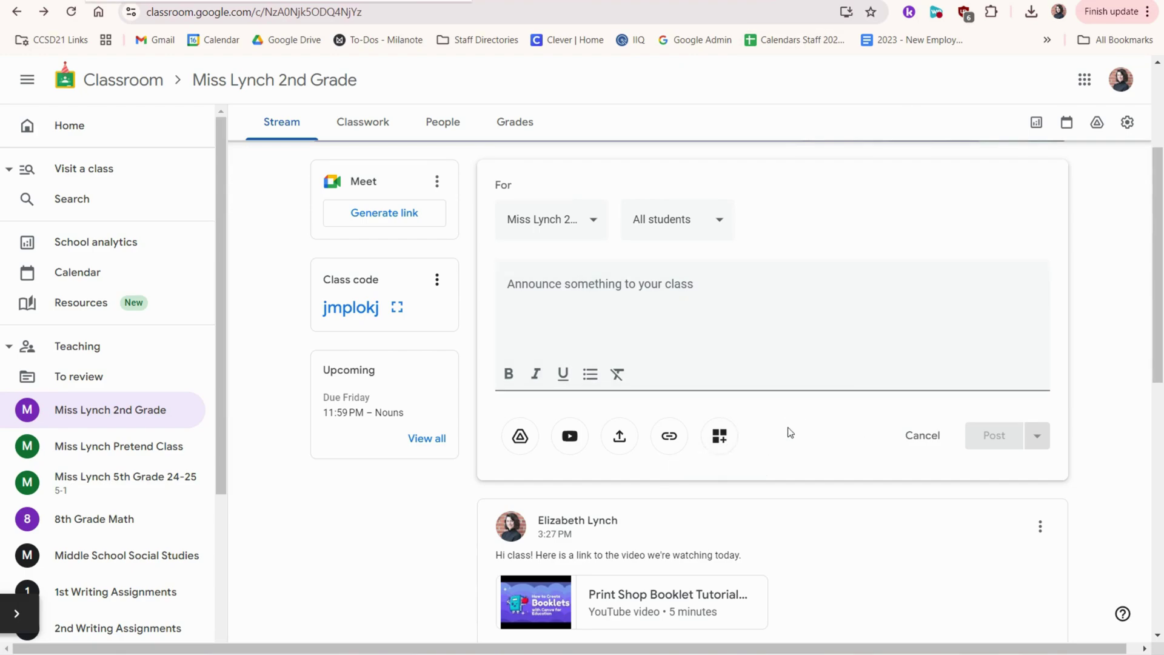
# - Attach the Pear Deck lesson 'Habitats: Ocean, Desert, and Arctic' to a stream announcement and confirm it
pyautogui.click(721, 438)
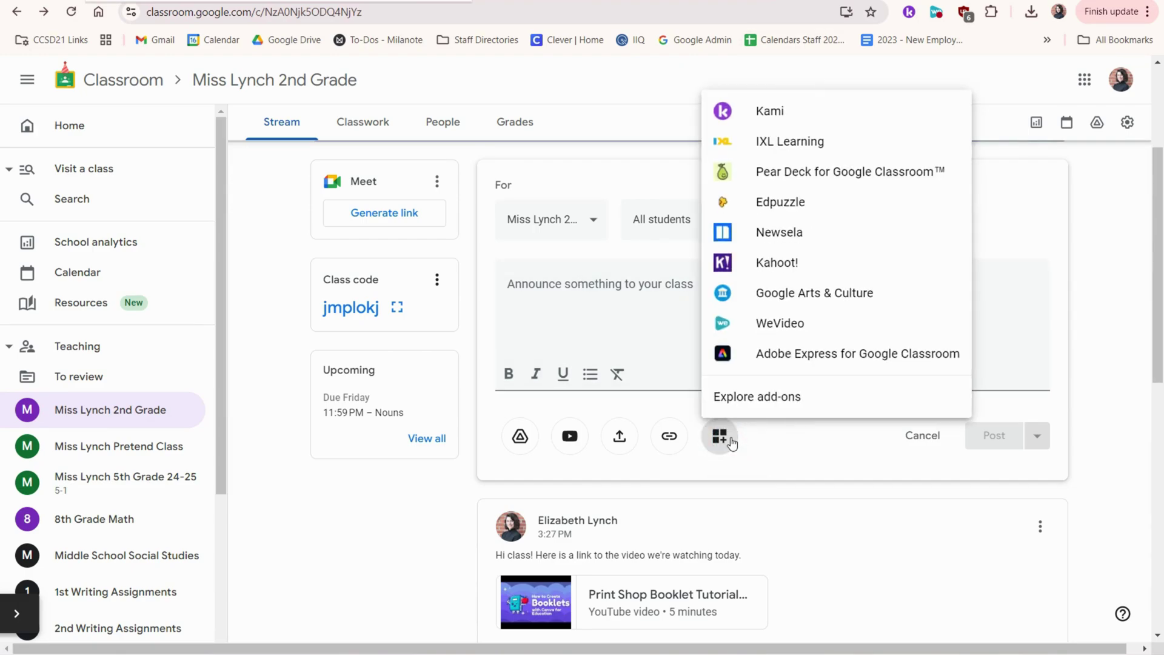
pyautogui.click(837, 166)
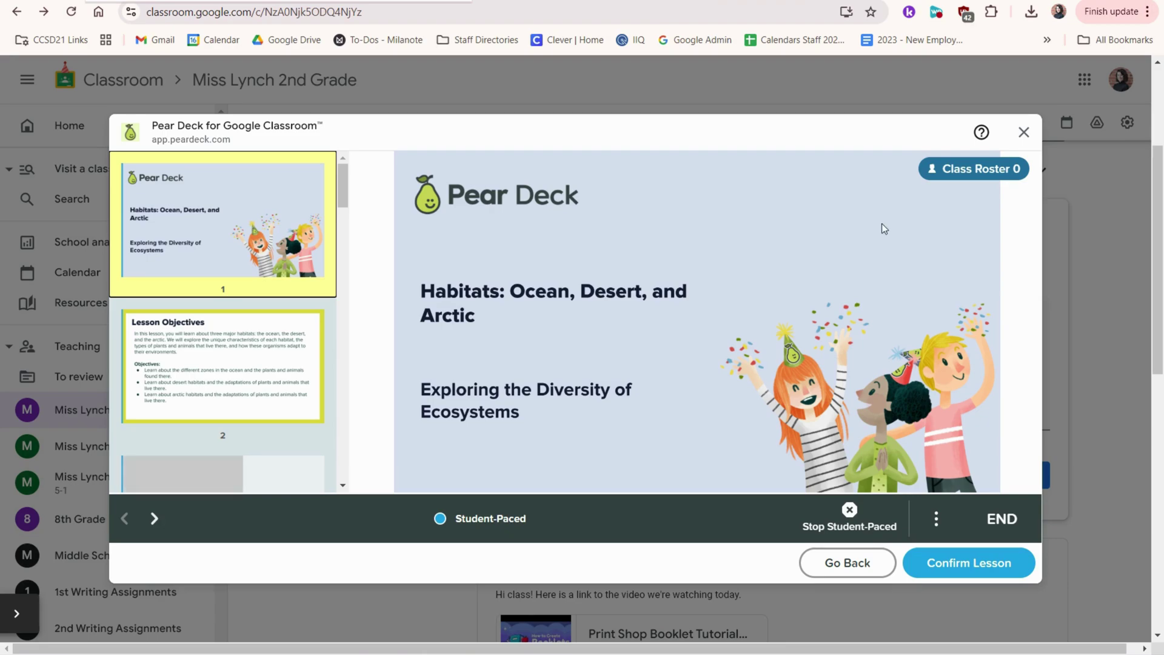
pyautogui.click(262, 584)
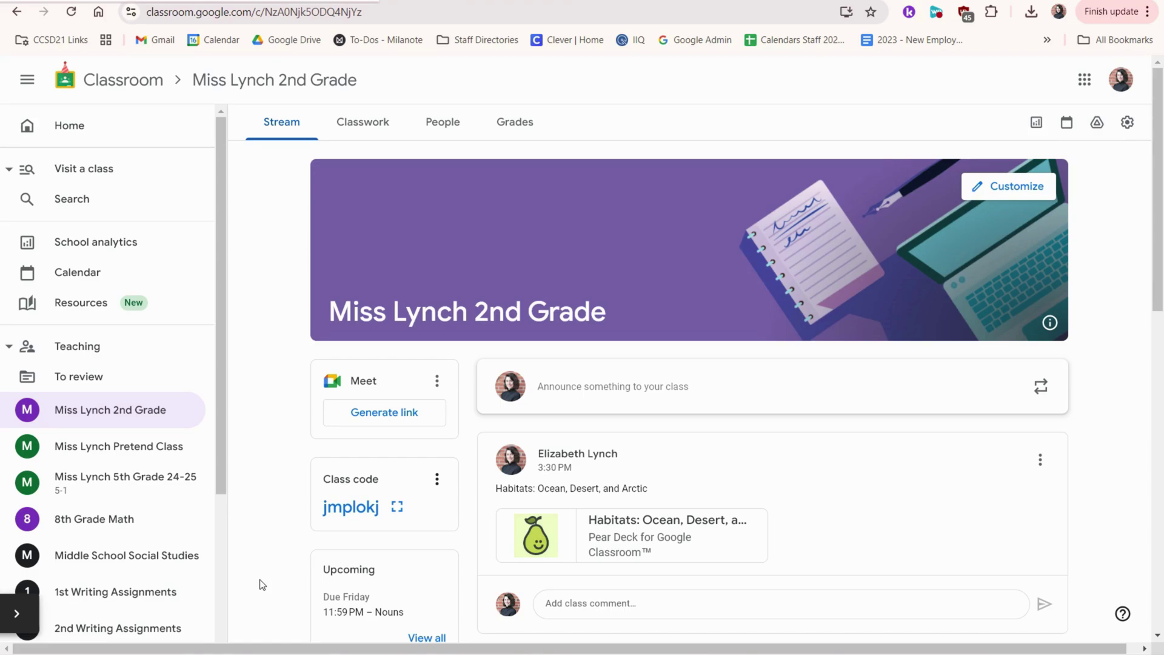
# - Generate the class Meet link and finish its setup so students can see it
pyautogui.click(424, 411)
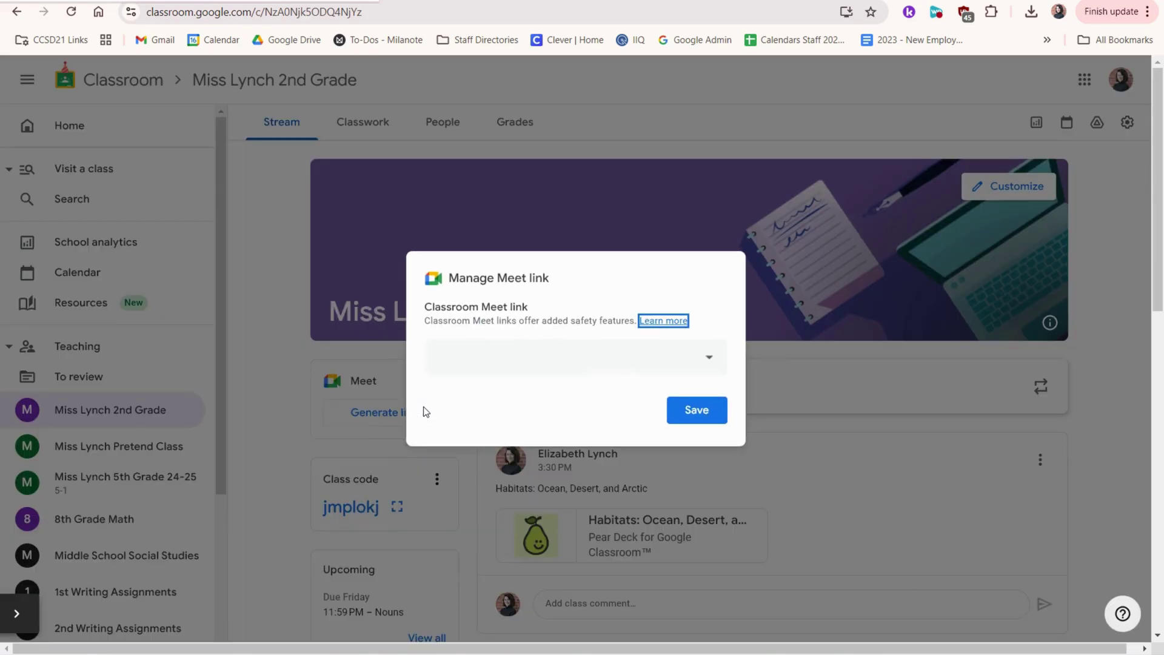
pyautogui.click(276, 475)
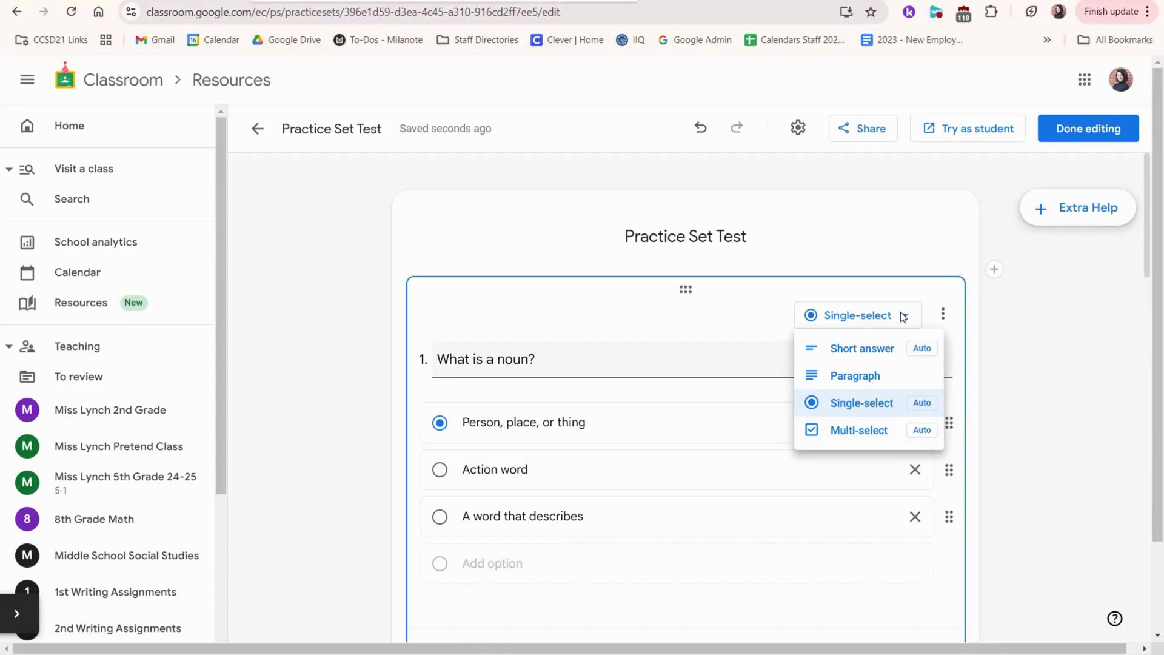
# - Keep the Practice Set question as Single-select, then review and close its Extra Help resources
pyautogui.click(991, 183)
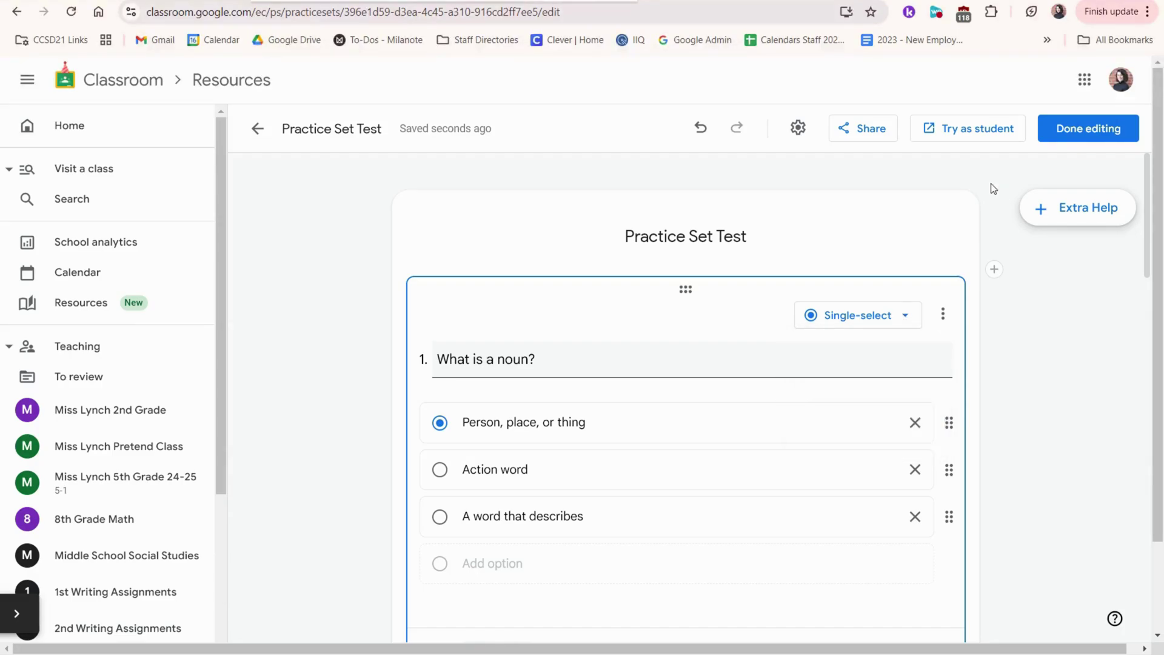
pyautogui.click(1045, 200)
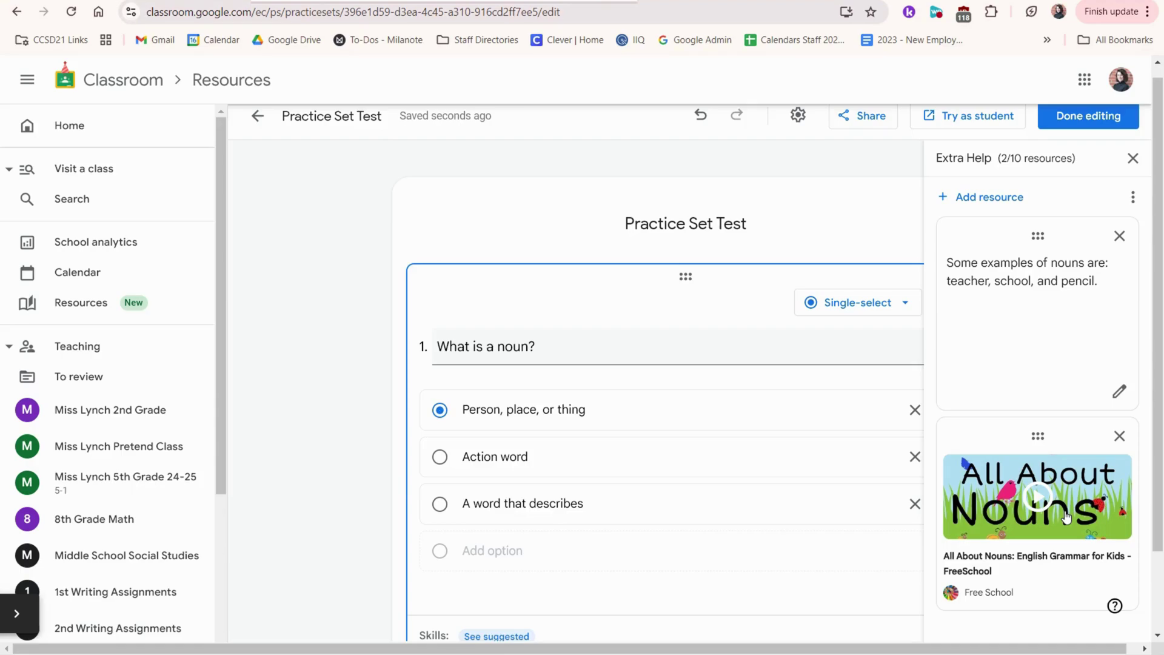
pyautogui.click(1133, 158)
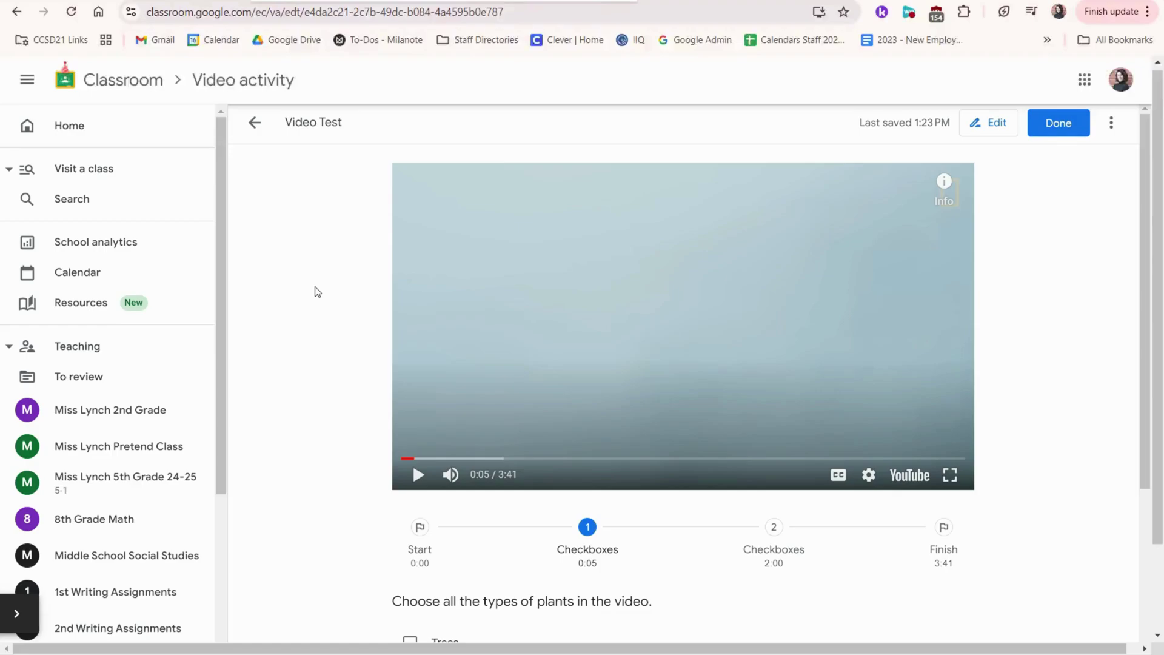
# - Answer the Video Test plant question by ticking Trees, Flowers and Grass
pyautogui.scroll(-2, 315, 291)
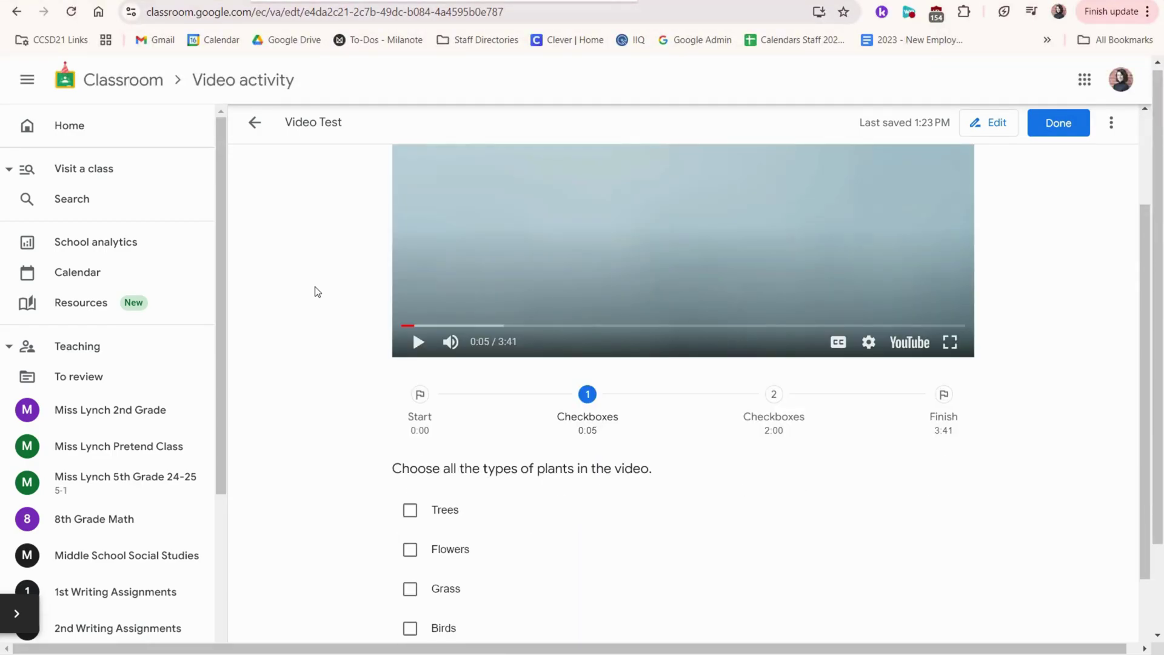
pyautogui.click(409, 509)
pyautogui.click(410, 549)
pyautogui.click(411, 589)
pyautogui.scroll(-2, 363, 510)
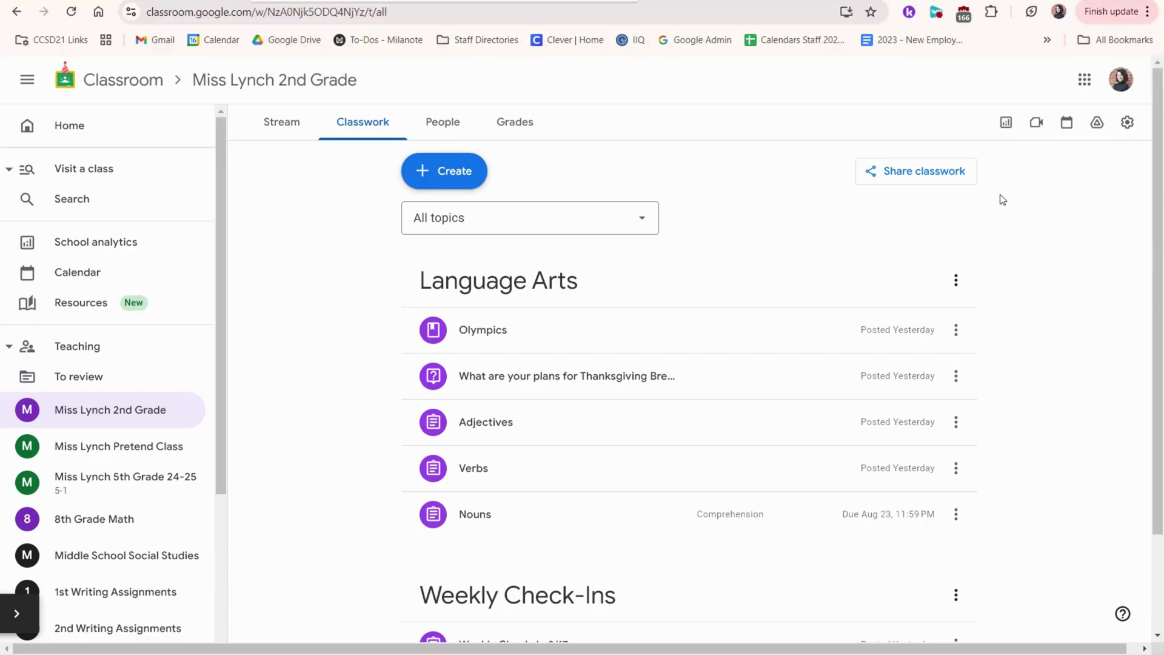
# - Enable 'Allow teachers to access via link' for Classwork, copy the link, and preview it
pyautogui.click(957, 179)
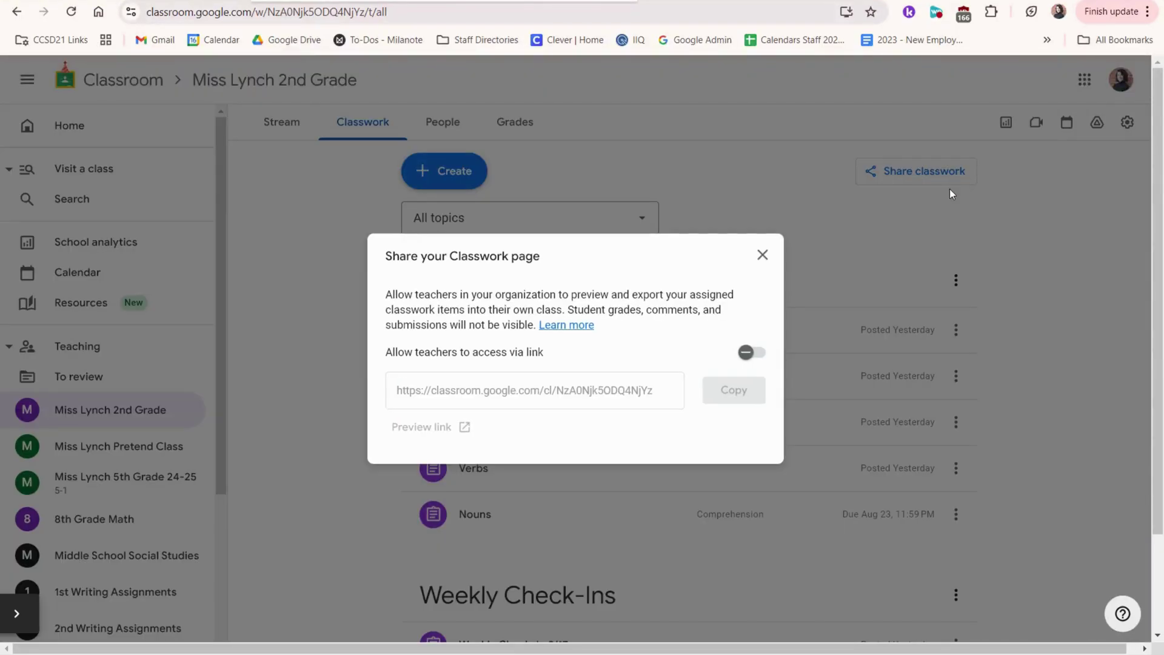
pyautogui.click(747, 352)
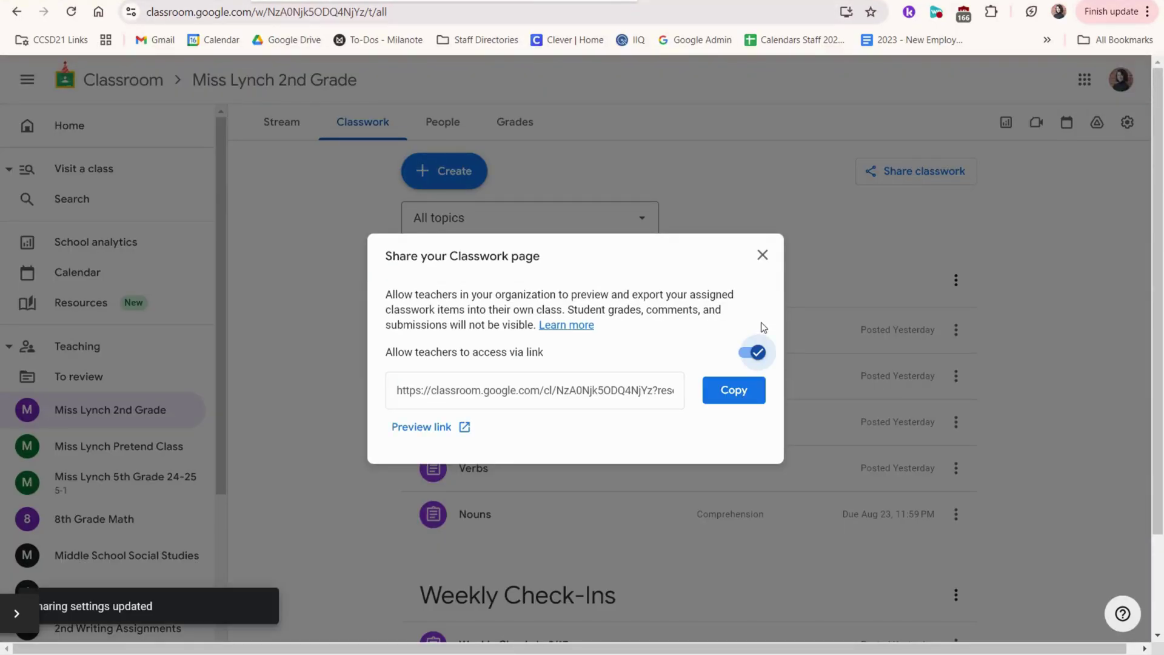
pyautogui.click(738, 394)
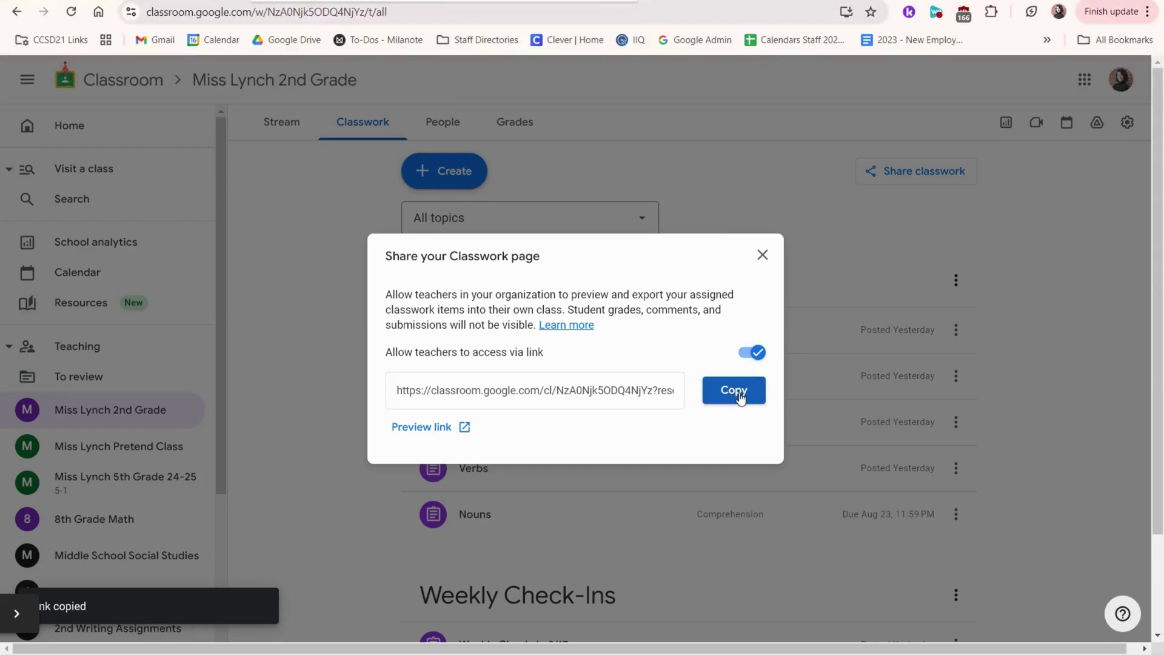
pyautogui.click(441, 426)
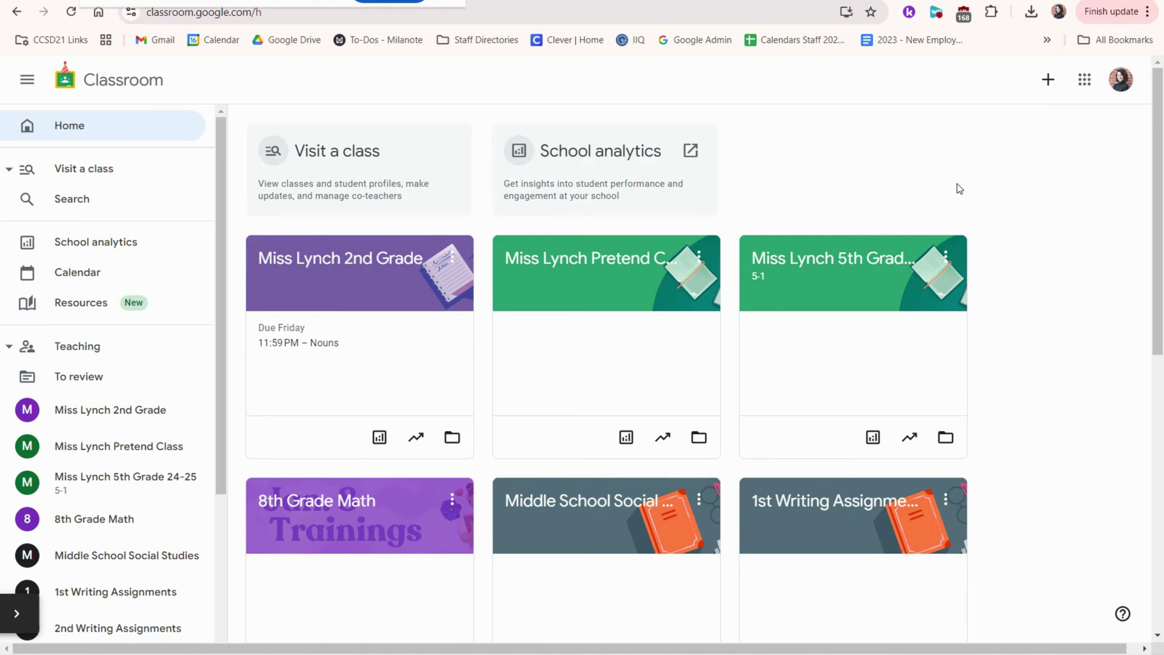
# - Archive the Miss Lynch 2nd Grade class from its card menu and view the Archived classes list
pyautogui.click(452, 264)
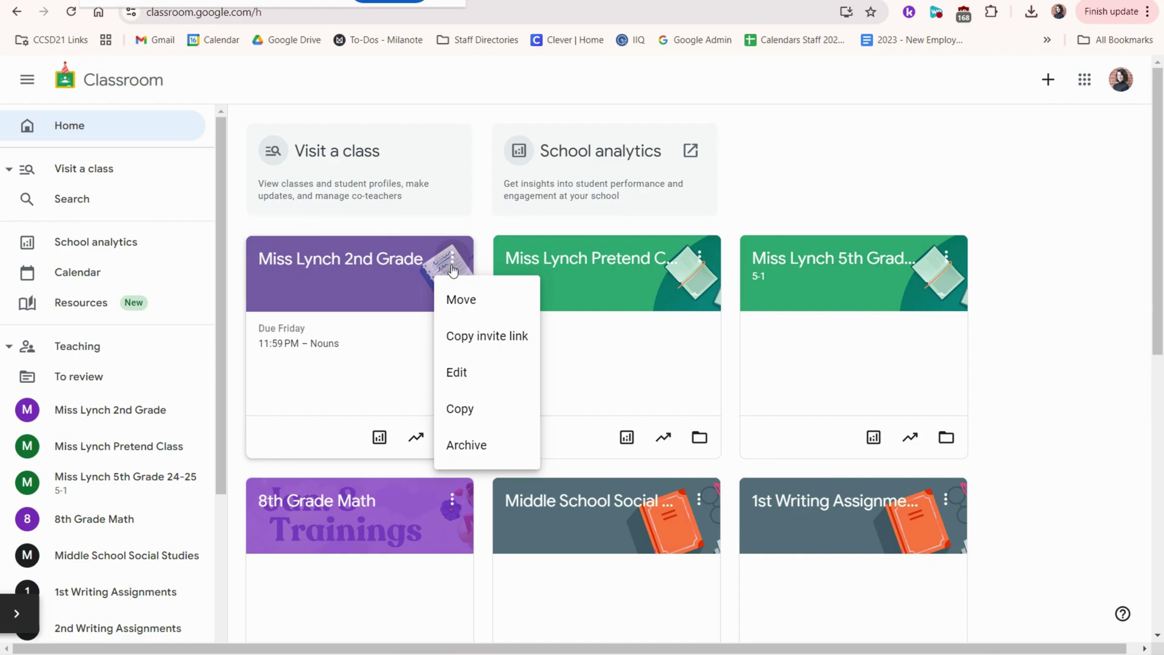
pyautogui.click(494, 444)
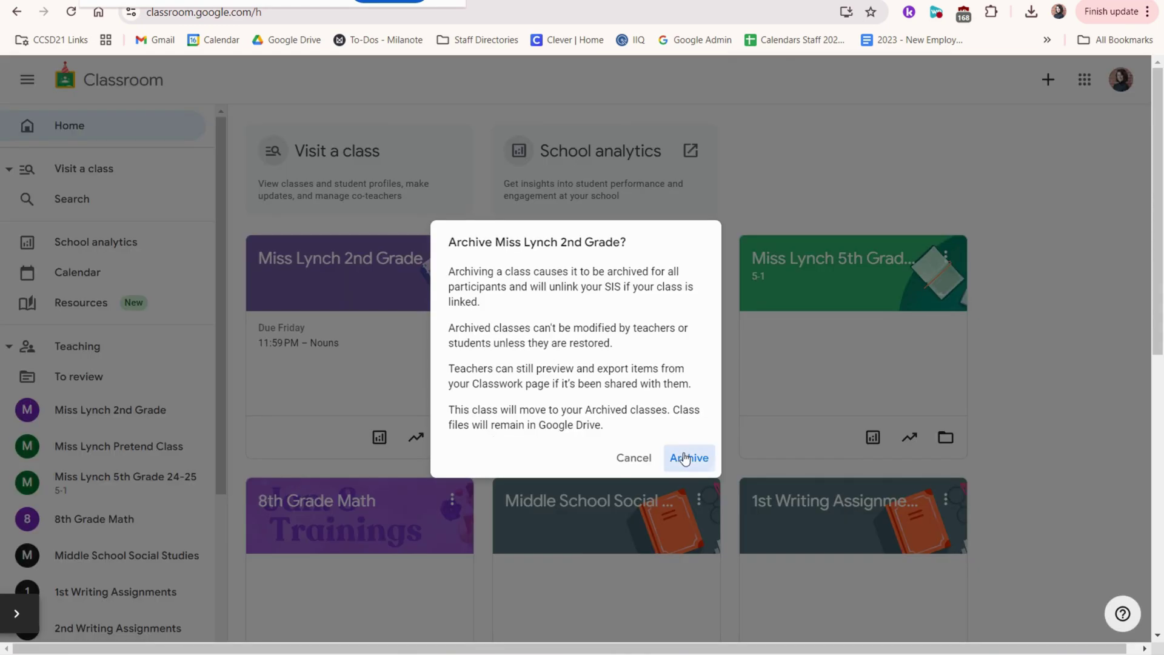
pyautogui.click(685, 458)
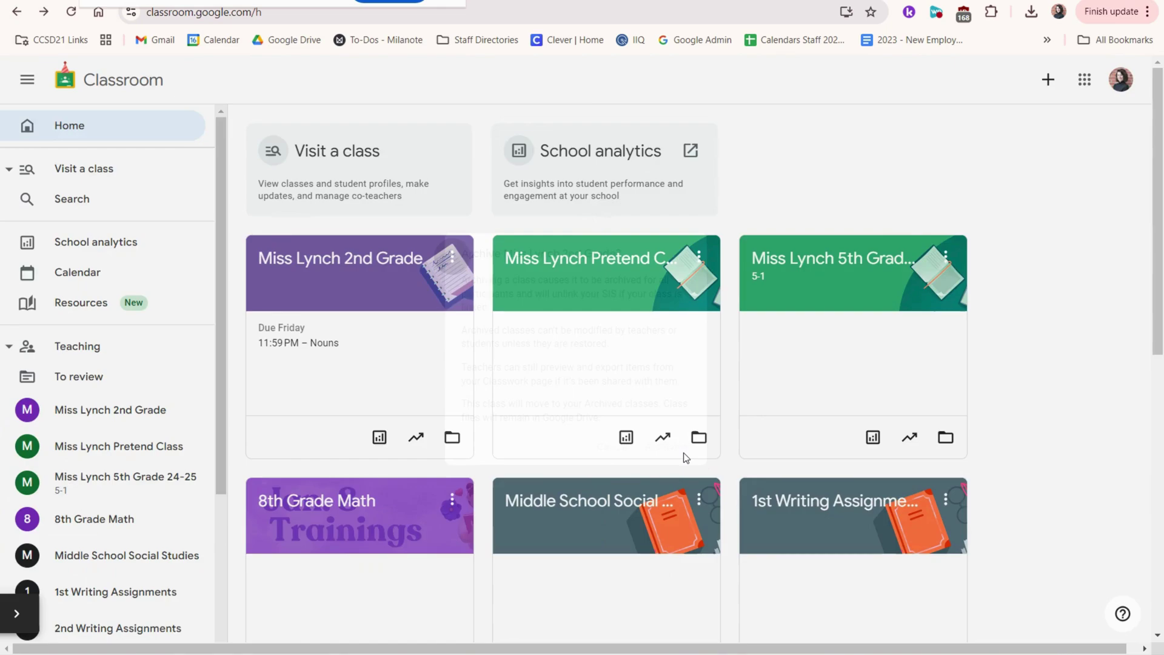
pyautogui.scroll(-3, 164, 613)
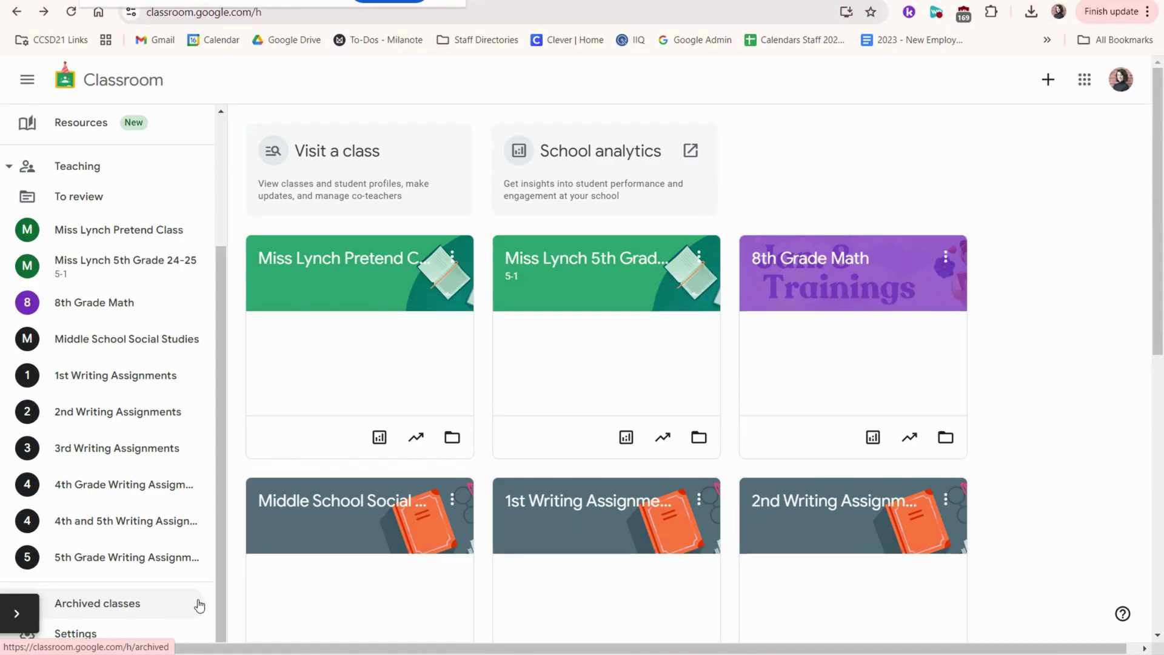
pyautogui.click(157, 617)
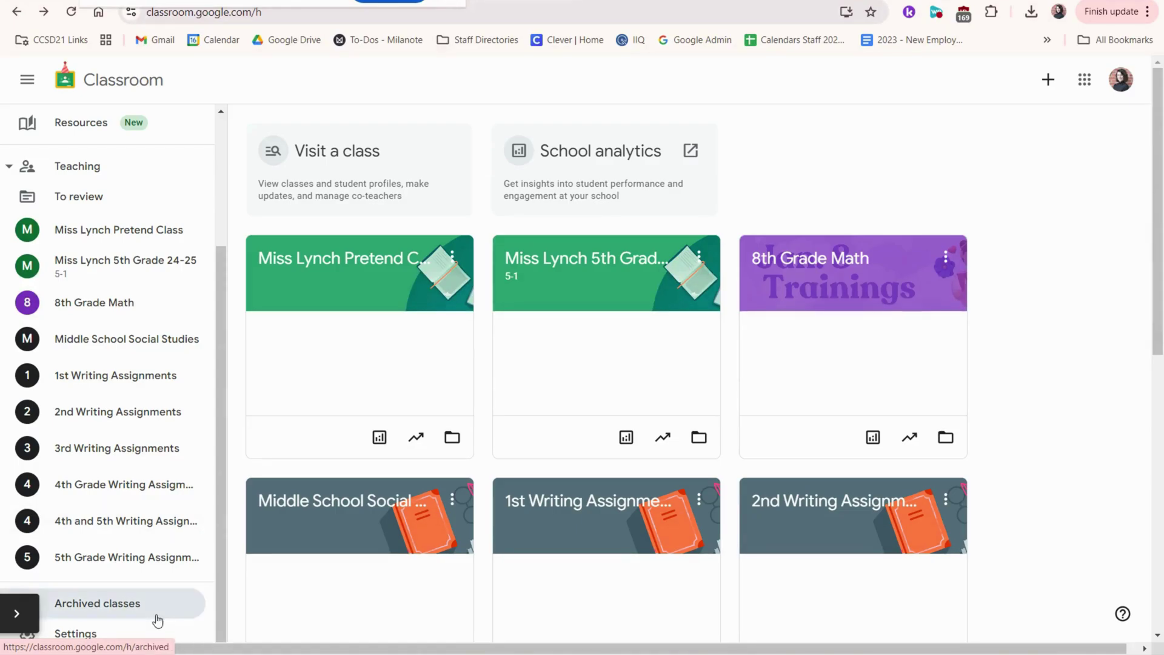